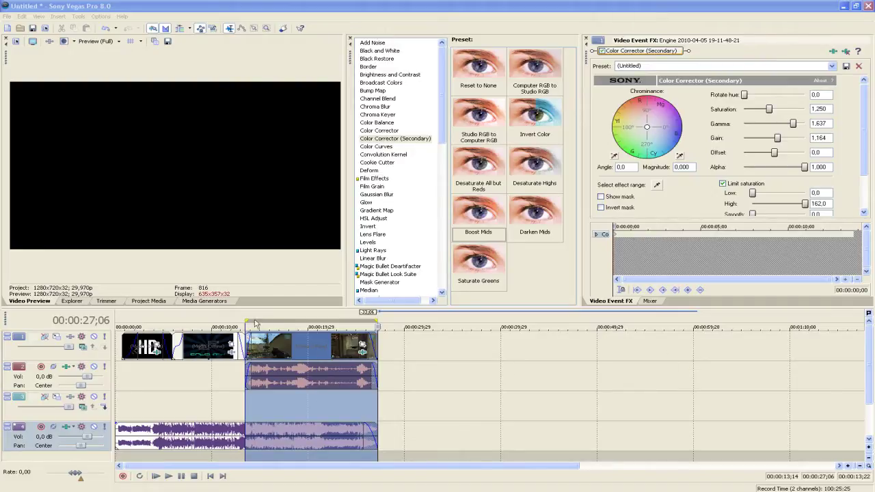
Mark a short time selection over the gameplay clip in Vegas, then switch to Photoshop
{"action": "left_click_drag", "start_coordinate": [248, 317], "coordinate": [366, 313]}
{"action": "left_click", "coordinate": [386, 477]}
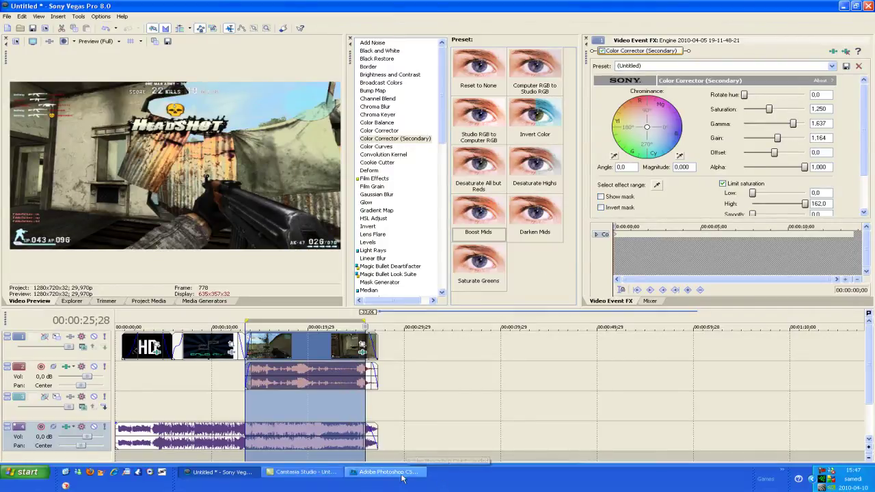
Create a new 500 × 500 pixel white document
{"action": "left_click", "coordinate": [30, 8]}
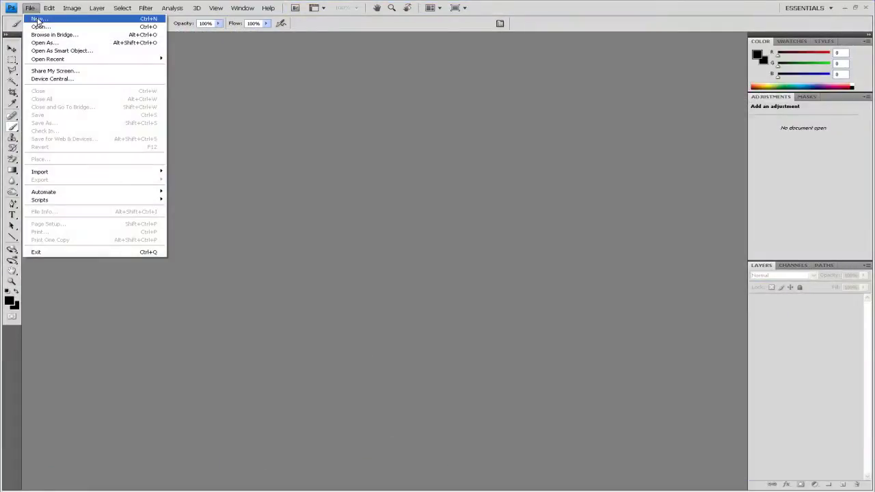
{"action": "left_click", "coordinate": [30, 20]}
{"action": "left_click_drag", "start_coordinate": [413, 110], "coordinate": [347, 107]}
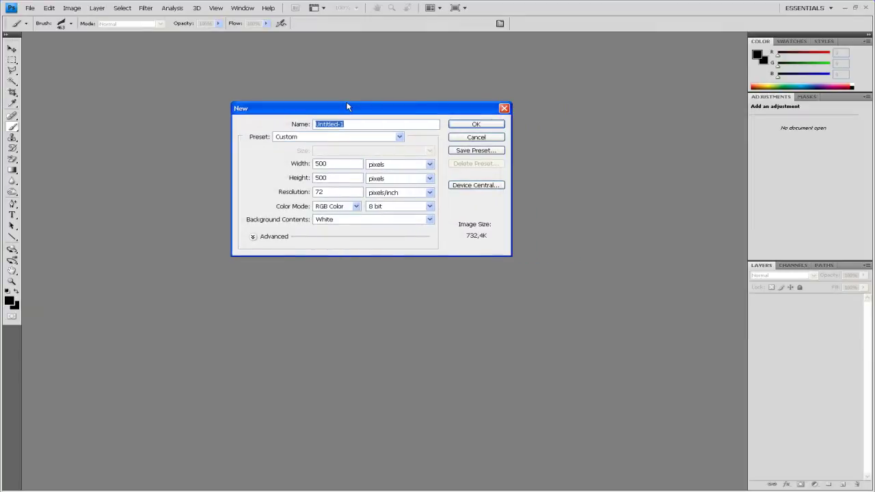
{"action": "key", "text": "Tab"}
{"action": "key", "text": "Tab"}
{"action": "double_click", "coordinate": [335, 163]}
{"action": "double_click", "coordinate": [332, 162]}
{"action": "left_click", "coordinate": [472, 125]}
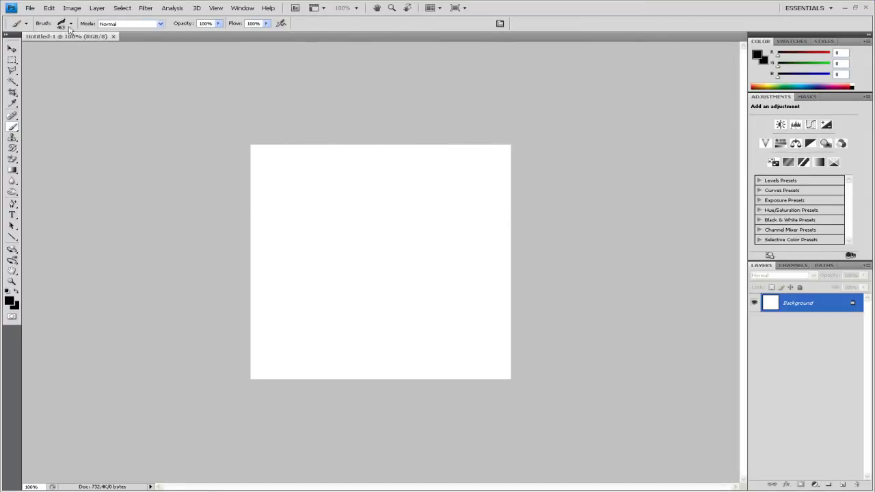
Type the name 'Dplexity' on a new text layer
{"action": "key", "text": "t"}
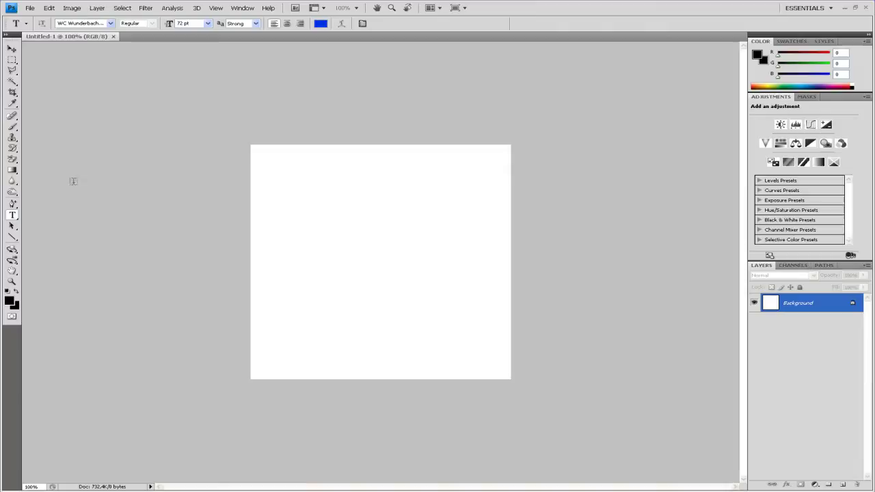
{"action": "left_click", "coordinate": [301, 234]}
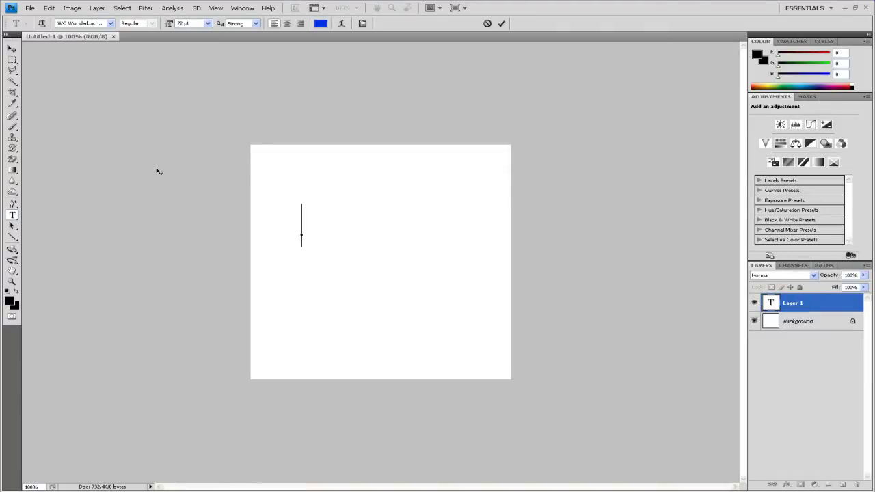
{"action": "type", "text": "Dplexit"}
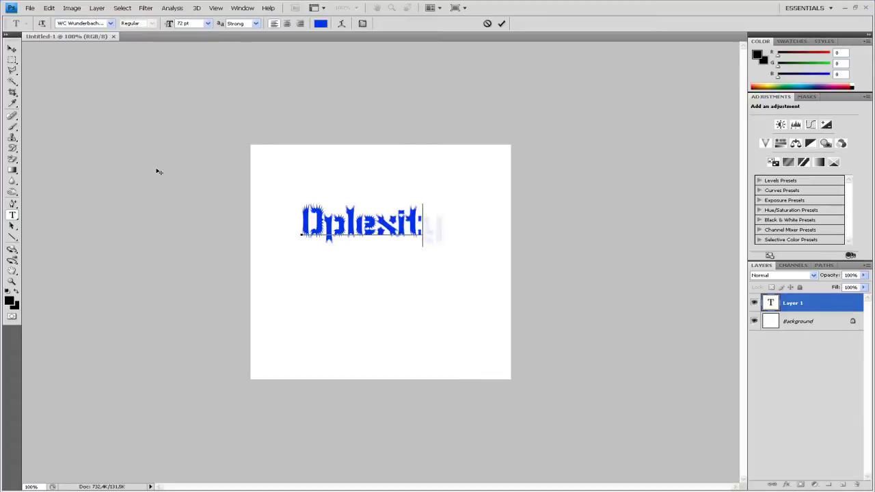
{"action": "type", "text": "y"}
Try the Victorian LET font on the selected name, previewing it without highlighting
{"action": "left_click_drag", "start_coordinate": [446, 226], "coordinate": [299, 226]}
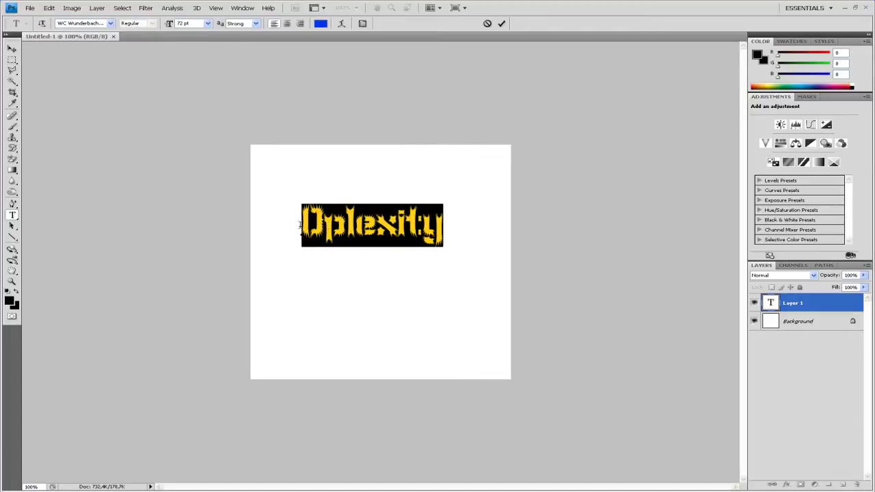
{"action": "left_click", "coordinate": [110, 24]}
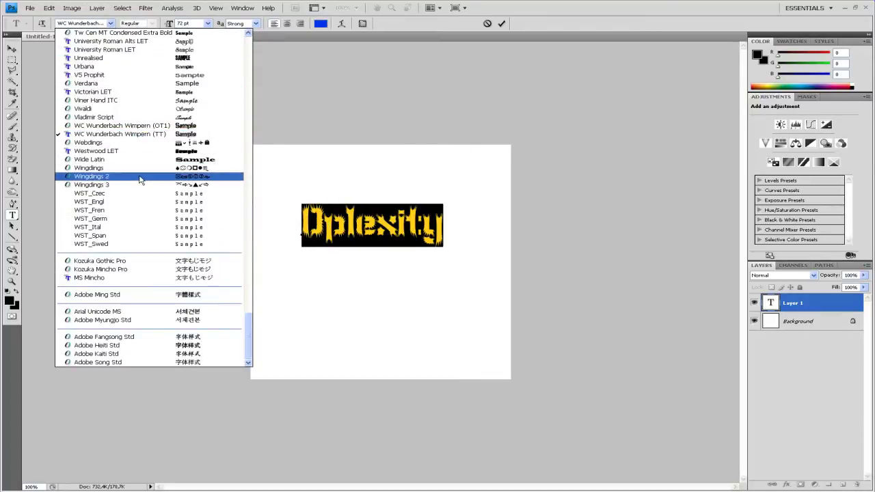
{"action": "left_click", "coordinate": [171, 92]}
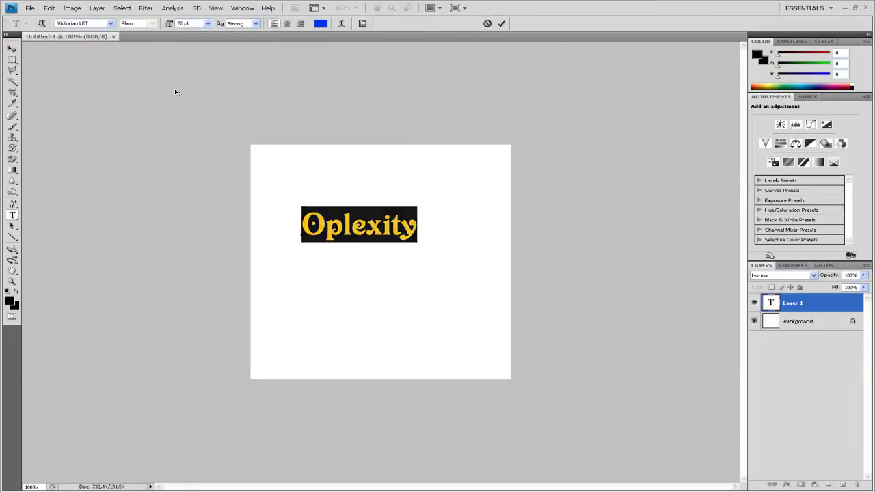
{"action": "key", "text": "ctrl+h"}
{"action": "left_click", "coordinate": [110, 24]}
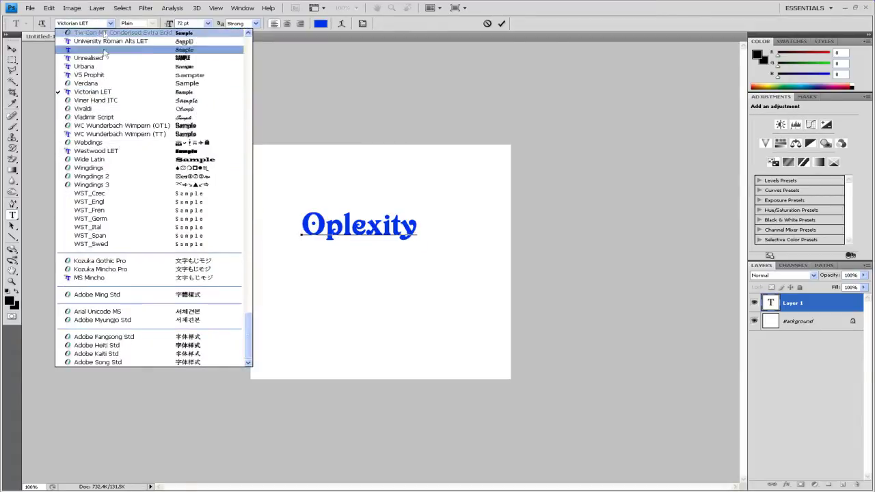
{"action": "left_click", "coordinate": [453, 242]}
{"action": "key", "text": "ctrl+h"}
Try the Unrealised and then the University Roman LET fonts on the name
{"action": "left_click", "coordinate": [110, 23]}
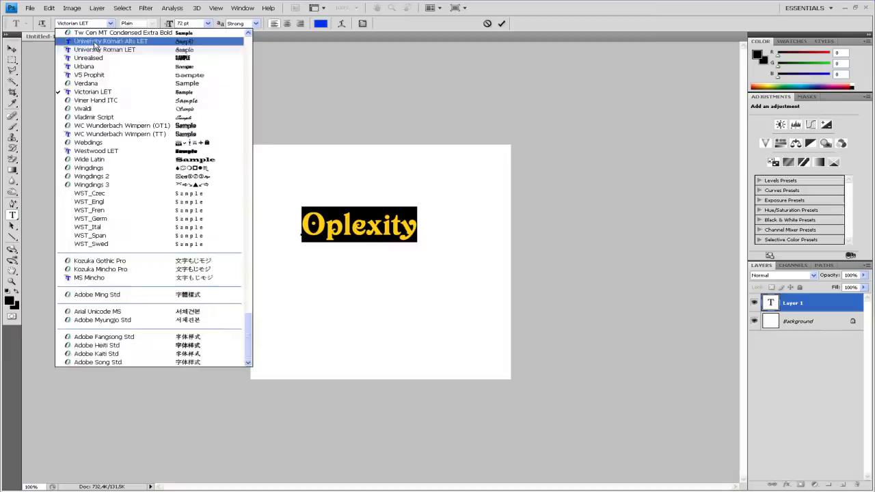
{"action": "left_click", "coordinate": [97, 60]}
{"action": "left_click", "coordinate": [110, 23]}
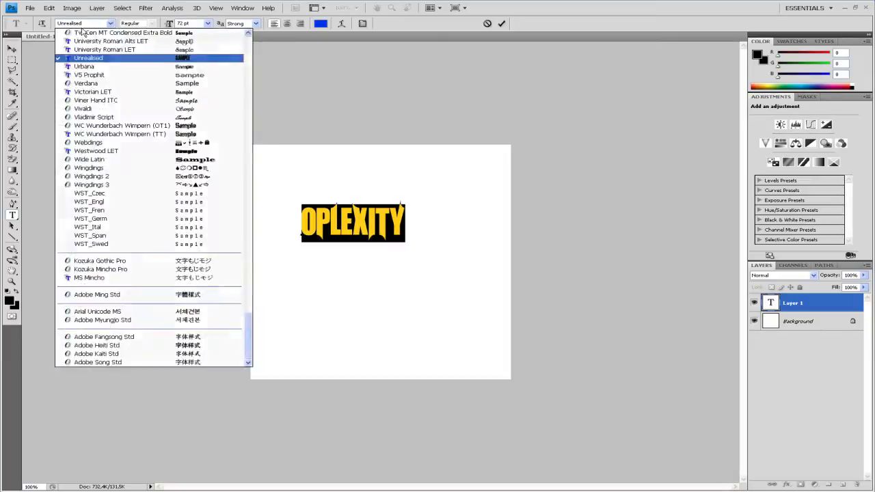
{"action": "left_click", "coordinate": [84, 37]}
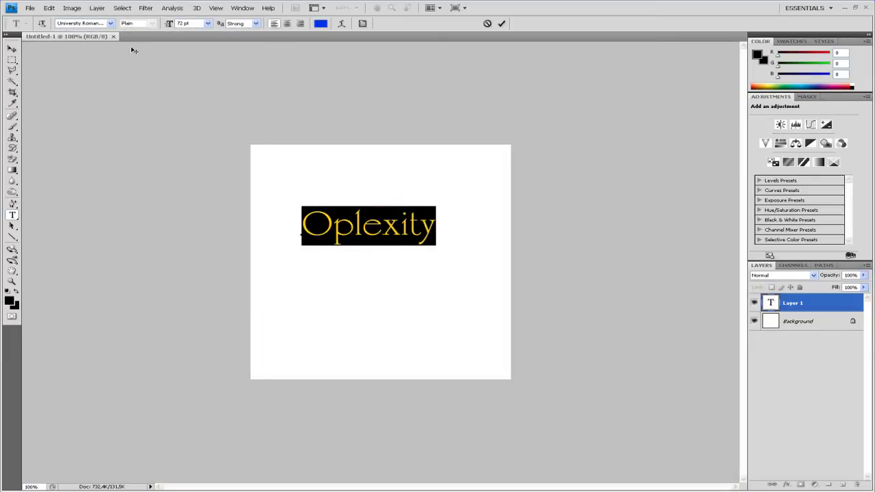
Browse the font list, settle on LEDLIGHT, and reselect the OPLEXITY text
{"action": "left_click", "coordinate": [110, 23]}
{"action": "scroll", "coordinate": [136, 103], "scroll_direction": "up", "scroll_amount": 12}
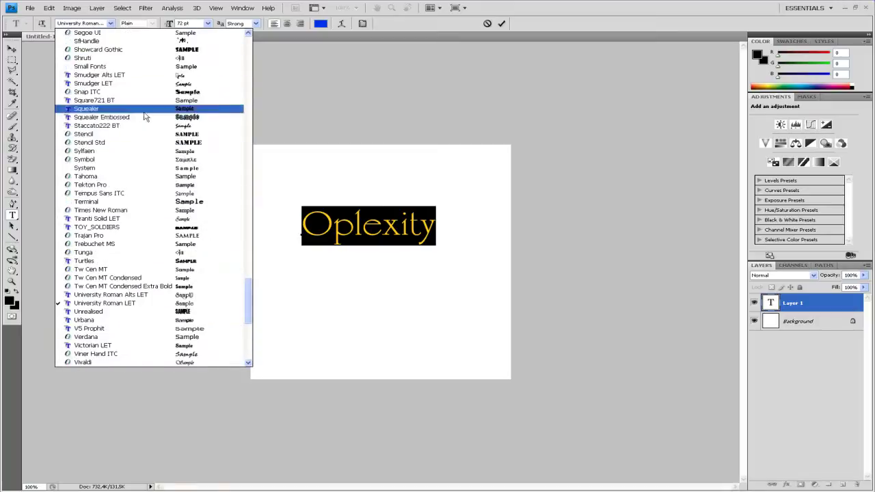
{"action": "scroll", "coordinate": [205, 177], "scroll_direction": "down", "scroll_amount": 9}
{"action": "scroll", "coordinate": [226, 237], "scroll_direction": "up", "scroll_amount": 12}
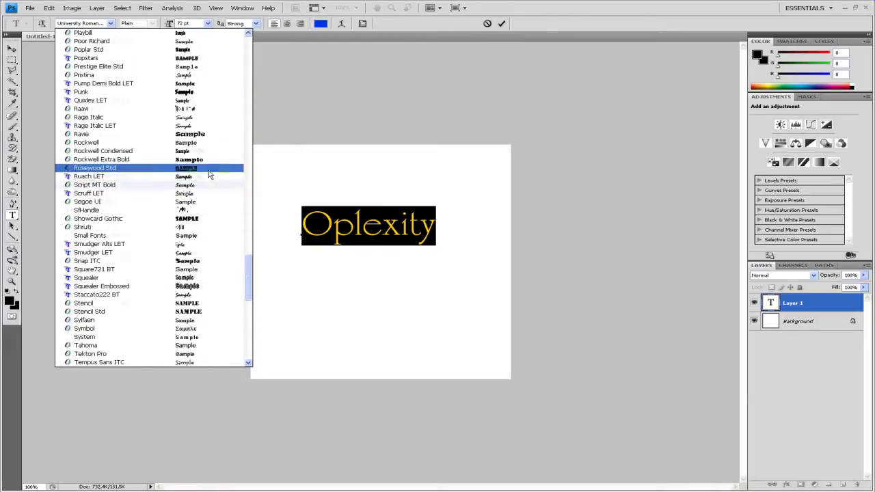
{"action": "scroll", "coordinate": [210, 202], "scroll_direction": "up", "scroll_amount": 3}
{"action": "scroll", "coordinate": [210, 254], "scroll_direction": "up", "scroll_amount": 10}
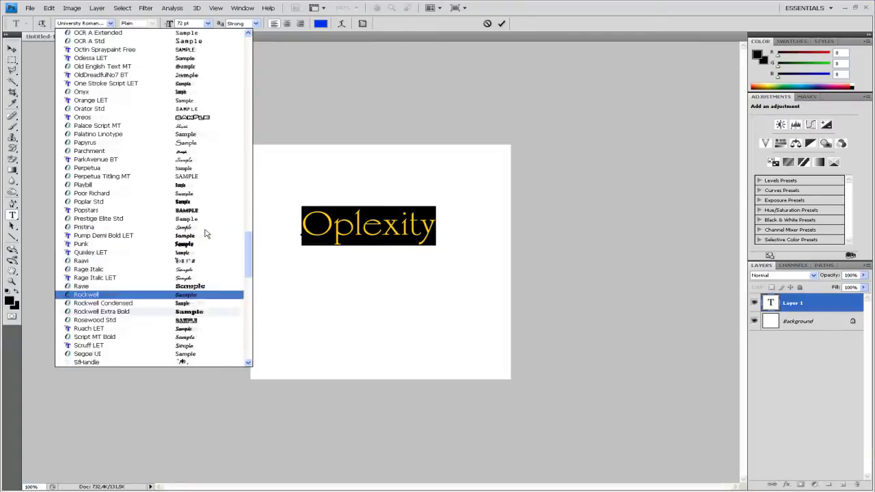
{"action": "scroll", "coordinate": [209, 205], "scroll_direction": "up", "scroll_amount": 13}
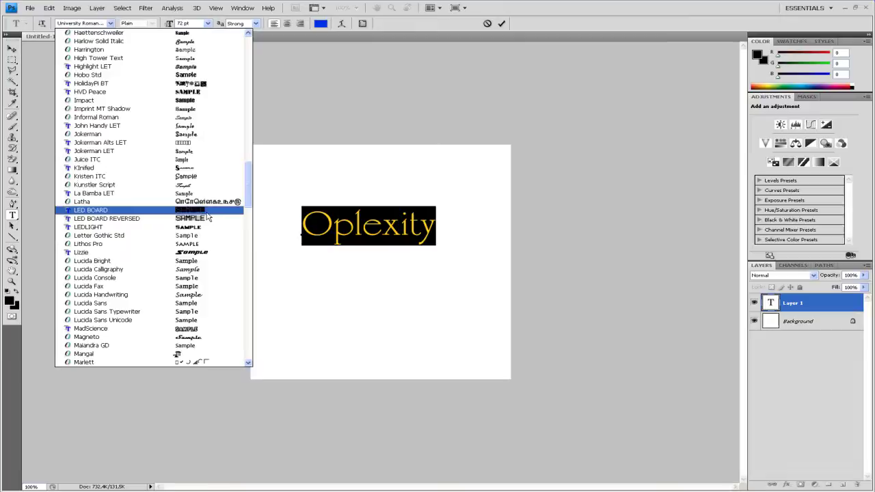
{"action": "left_click", "coordinate": [209, 227]}
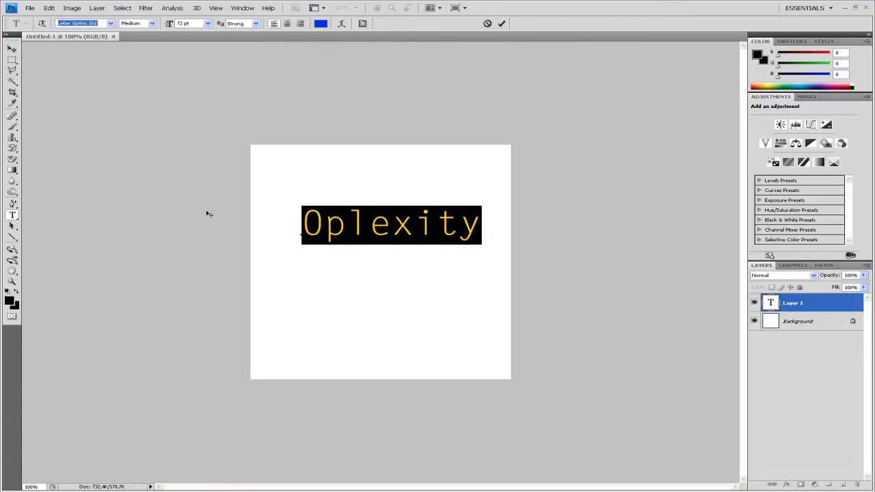
{"action": "left_click", "coordinate": [400, 224]}
{"action": "left_click_drag", "start_coordinate": [489, 226], "coordinate": [300, 232]}
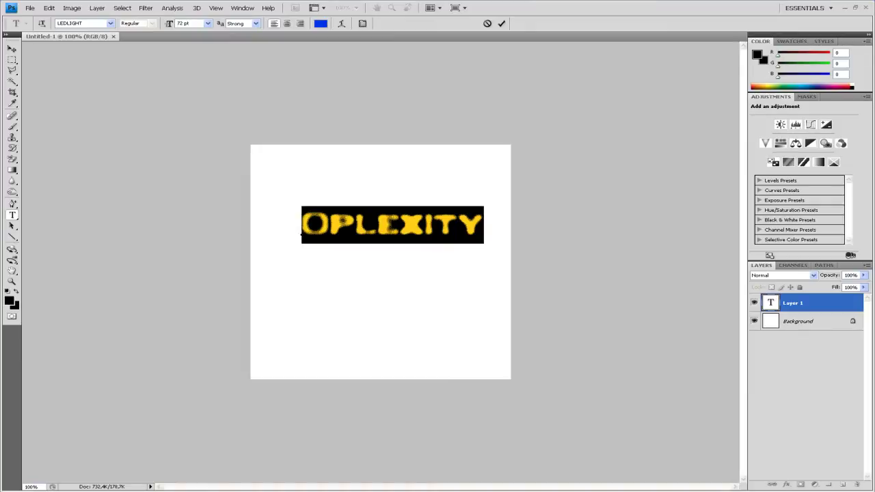
{"action": "left_click_drag", "start_coordinate": [486, 225], "coordinate": [307, 236]}
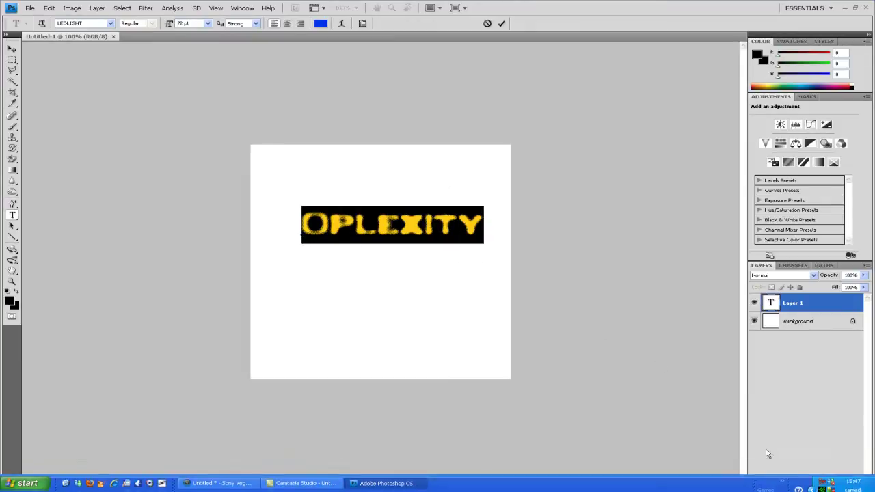
Add a Gradient Overlay to the text layer and load the Violet, Orange preset
{"action": "left_click", "coordinate": [818, 311]}
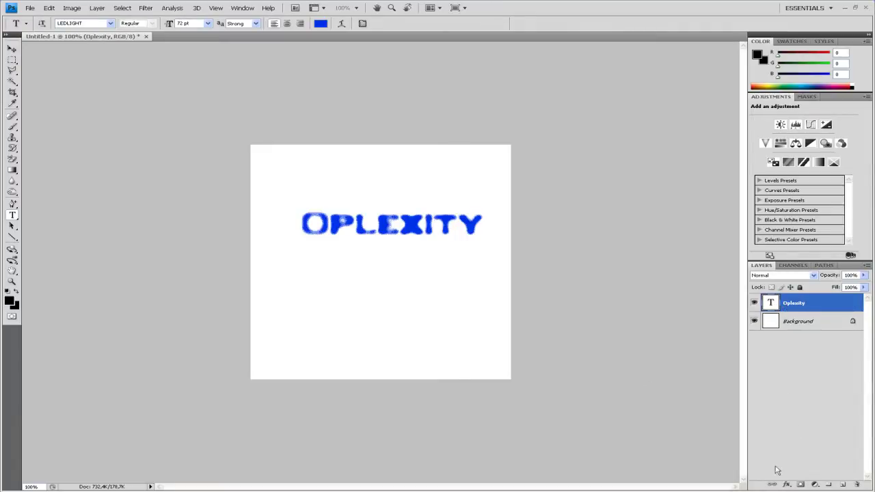
{"action": "left_click", "coordinate": [787, 484]}
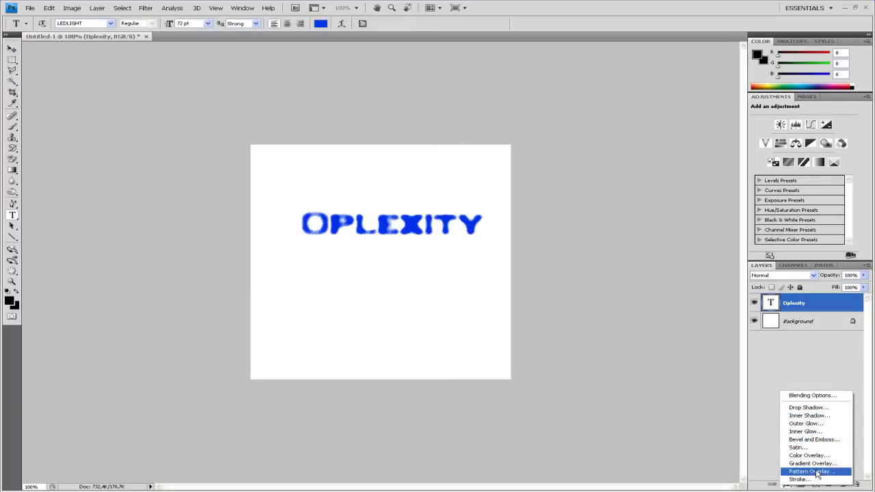
{"action": "left_click", "coordinate": [813, 464]}
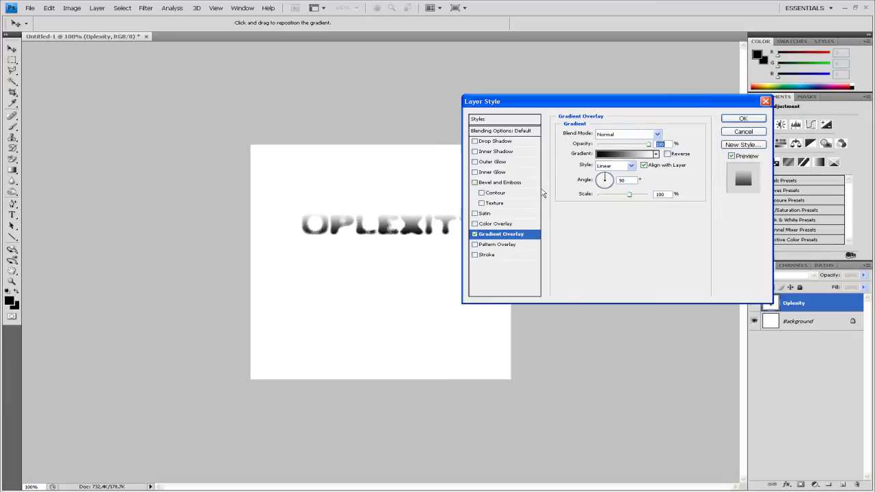
{"action": "left_click_drag", "start_coordinate": [603, 180], "coordinate": [605, 176]}
{"action": "left_click", "coordinate": [626, 154]}
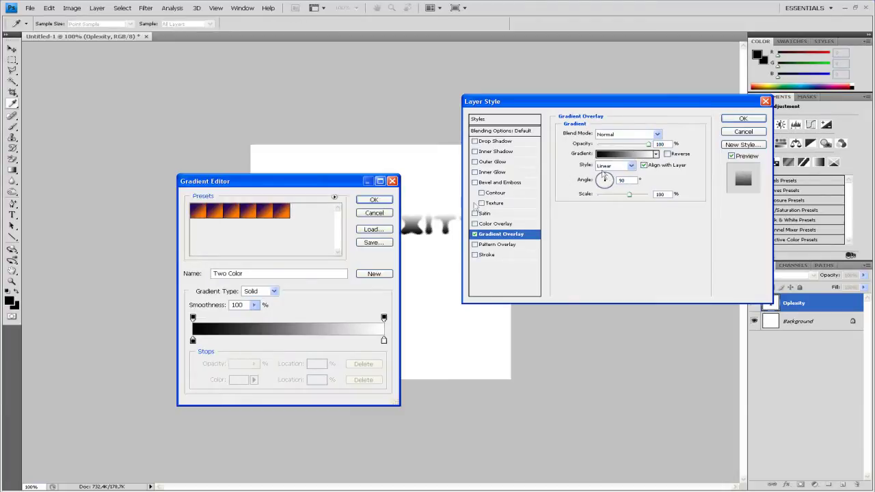
{"action": "left_click", "coordinate": [282, 212]}
{"action": "left_click_drag", "start_coordinate": [302, 185], "coordinate": [214, 181]}
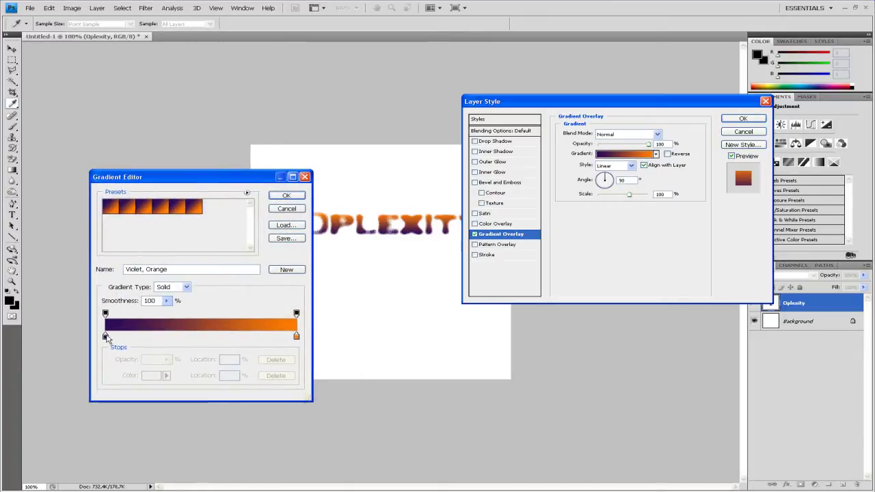
Recolour the gradient stops to blue (0652c3) and black (000000), then accept the gradient
{"action": "double_click", "coordinate": [106, 336]}
{"action": "left_click_drag", "start_coordinate": [672, 282], "coordinate": [672, 293]}
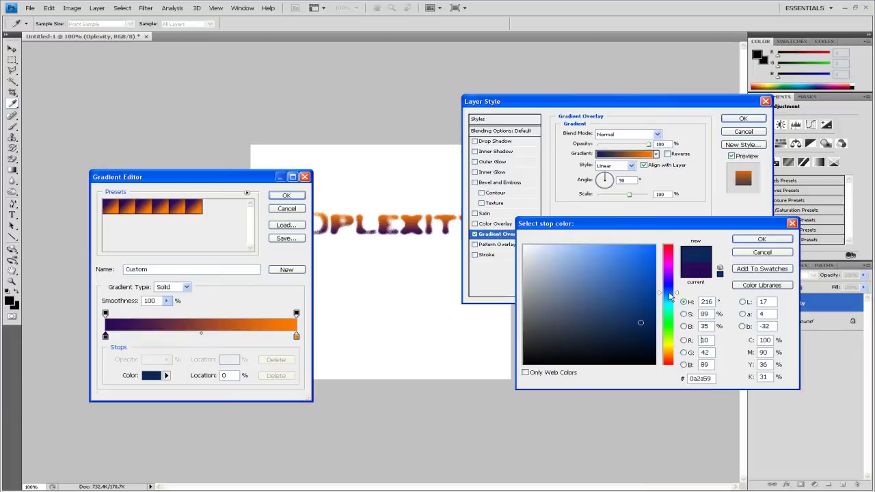
{"action": "left_click", "coordinate": [648, 286]}
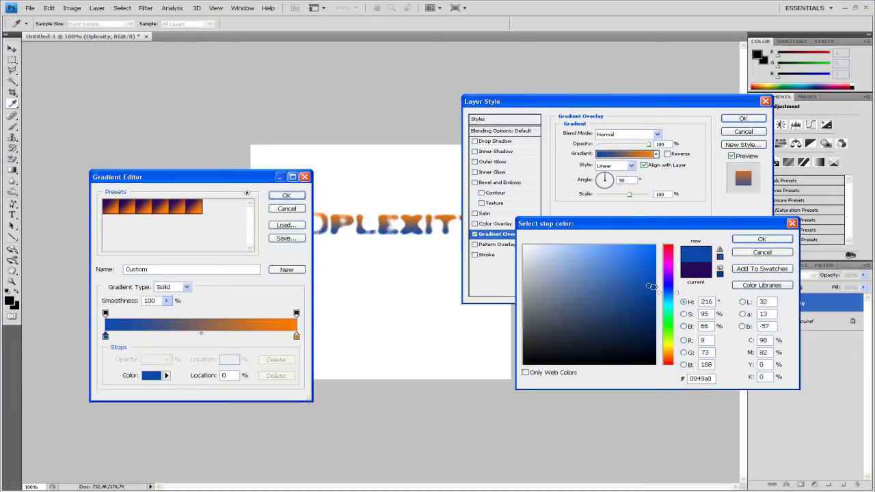
{"action": "left_click", "coordinate": [652, 273]}
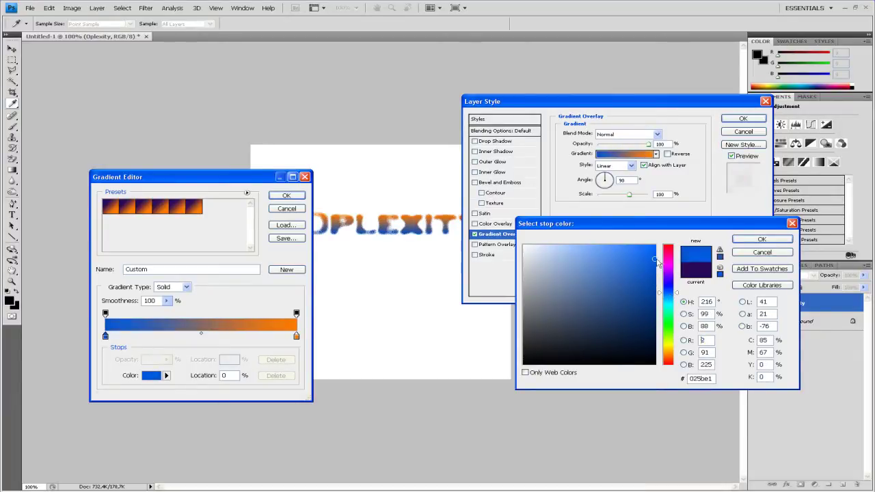
{"action": "left_click", "coordinate": [749, 239]}
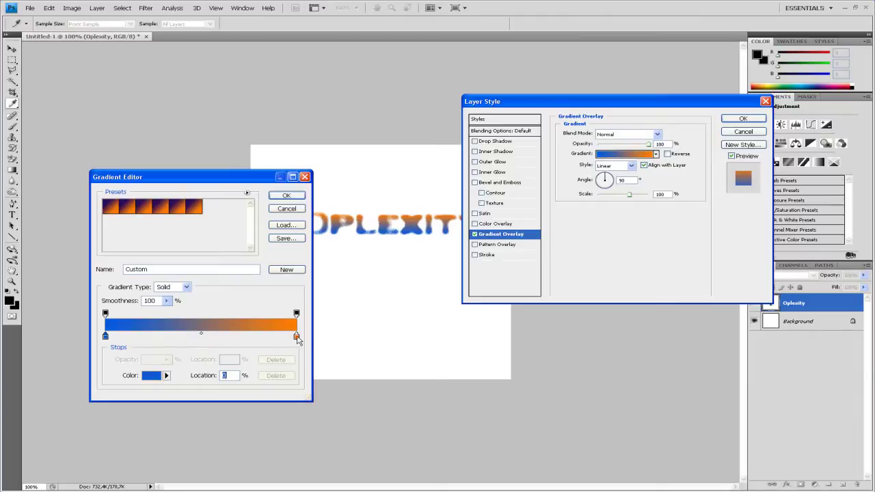
{"action": "double_click", "coordinate": [296, 336]}
{"action": "left_click_drag", "start_coordinate": [554, 307], "coordinate": [698, 394]}
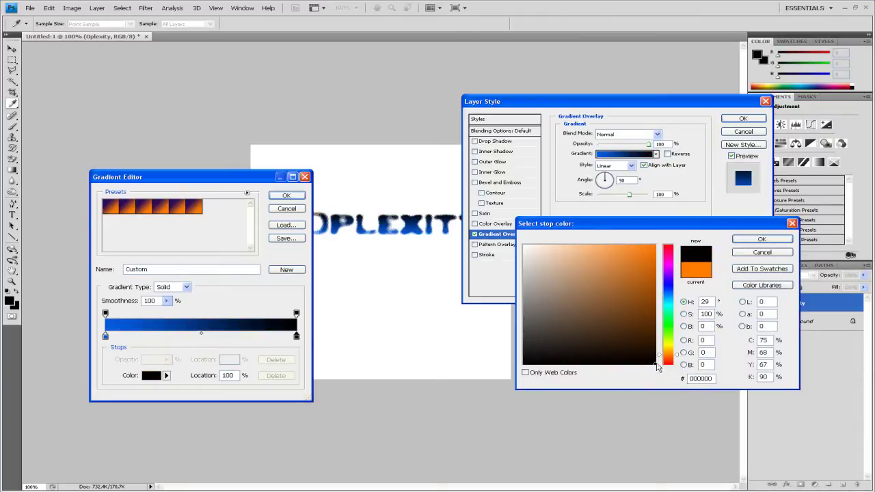
{"action": "left_click", "coordinate": [761, 239]}
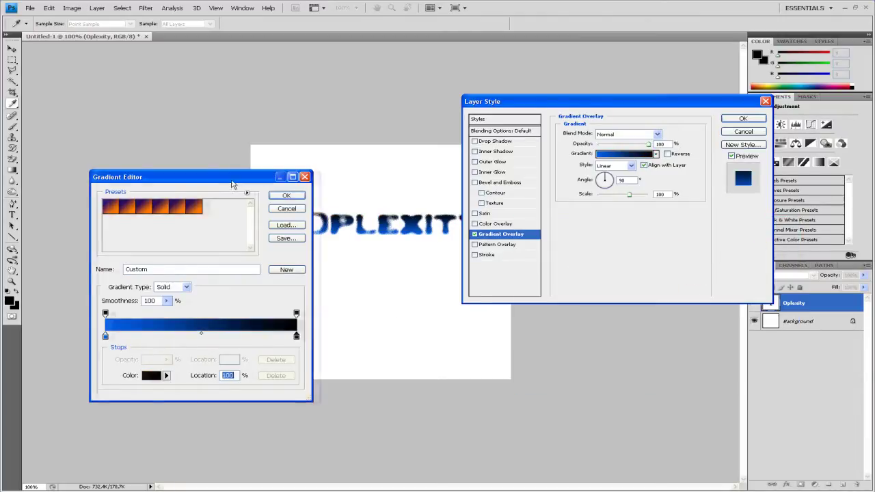
{"action": "left_click_drag", "start_coordinate": [232, 185], "coordinate": [296, 175]}
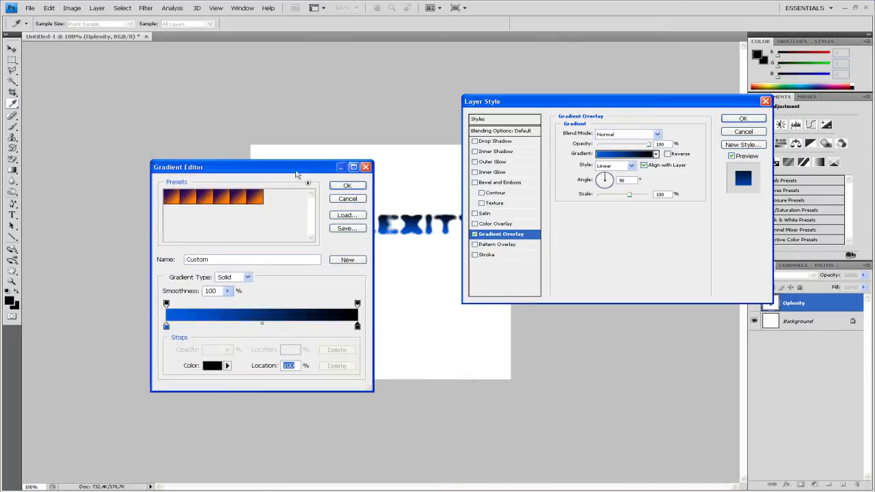
{"action": "left_click", "coordinate": [339, 187]}
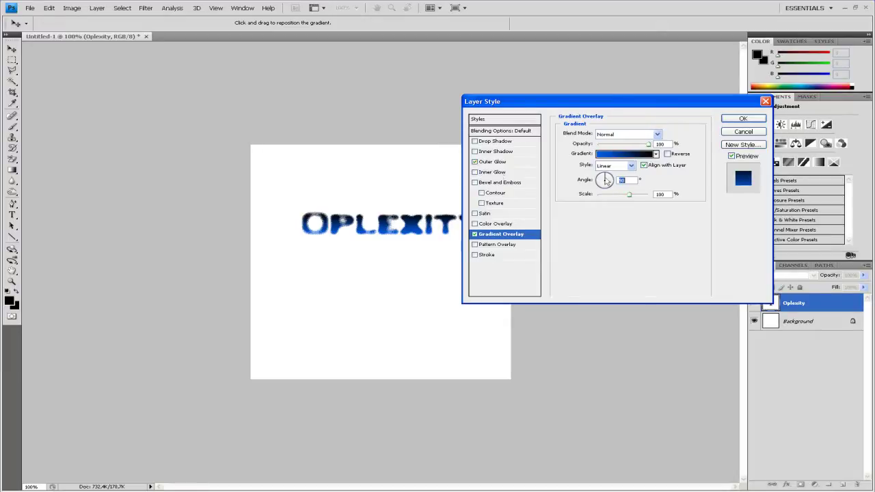
Set the Outer Glow to white with Normal blending and apply the layer style
{"action": "left_click", "coordinate": [504, 162]}
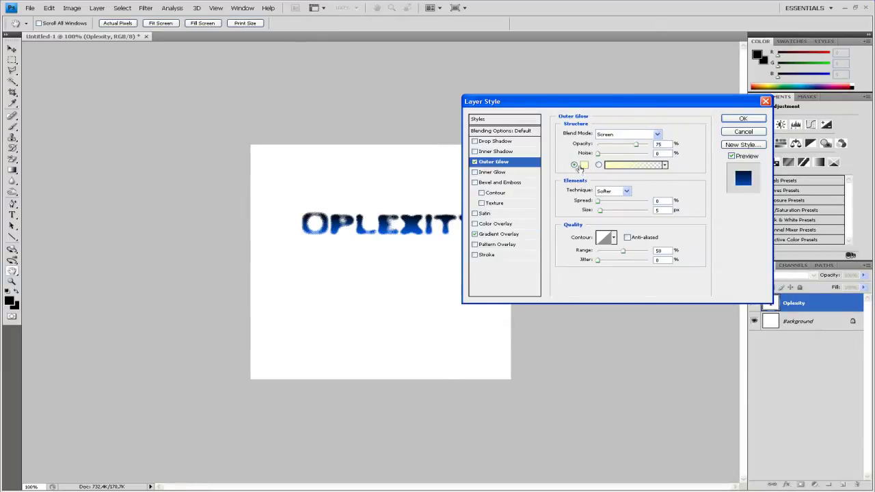
{"action": "left_click", "coordinate": [583, 166]}
{"action": "left_click_drag", "start_coordinate": [570, 287], "coordinate": [475, 224]}
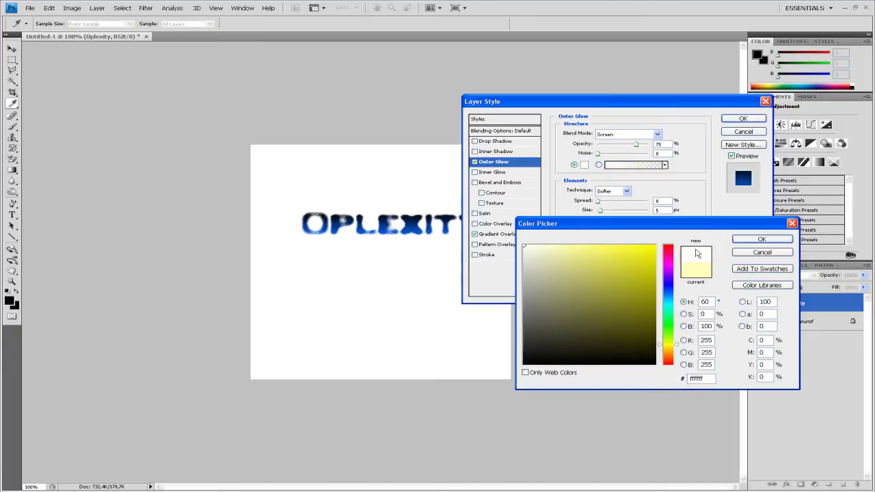
{"action": "left_click", "coordinate": [763, 240]}
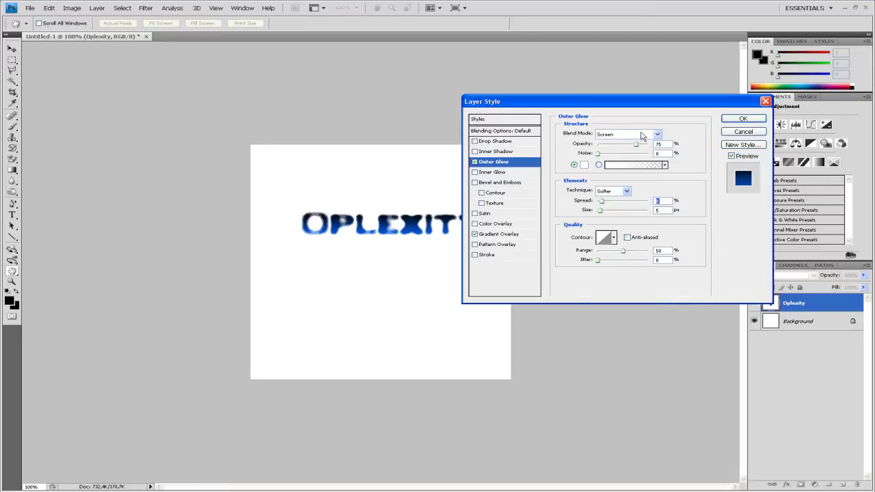
{"action": "left_click", "coordinate": [636, 134]}
{"action": "left_click", "coordinate": [636, 147]}
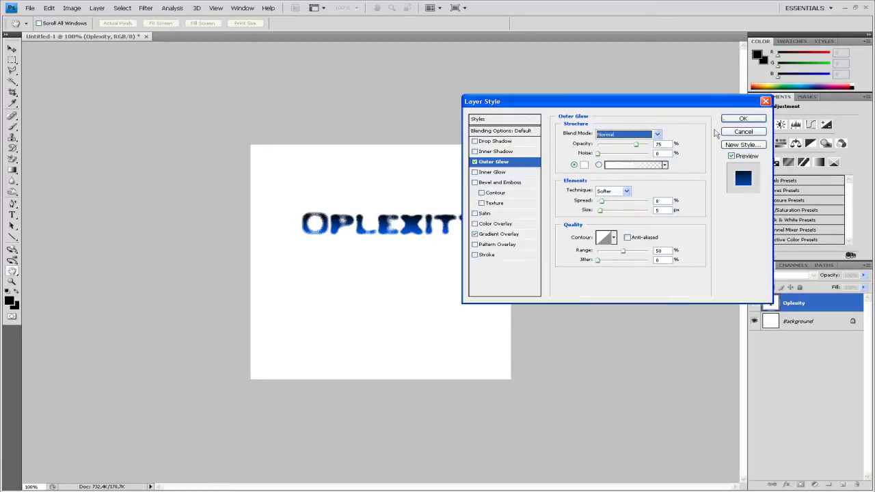
{"action": "left_click", "coordinate": [743, 118]}
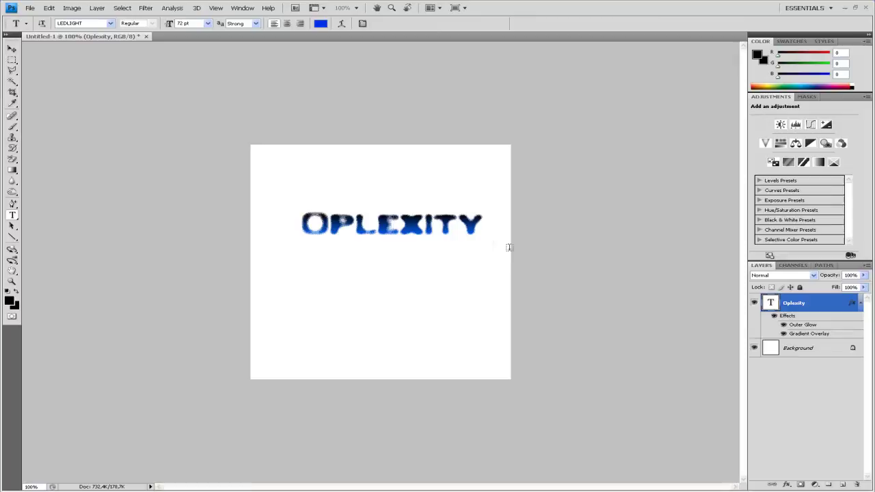
Select the OPLEXITY word and clear the selection, twice
{"action": "left_click_drag", "start_coordinate": [482, 228], "coordinate": [291, 223]}
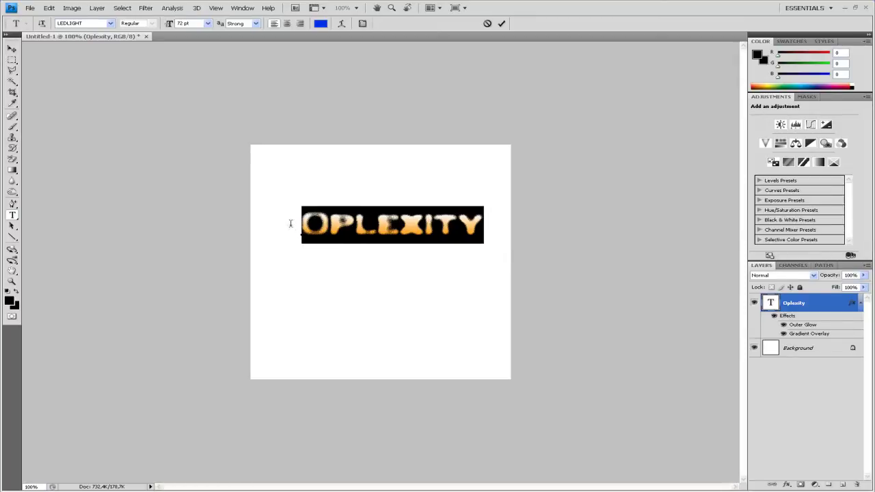
{"action": "left_click", "coordinate": [302, 229]}
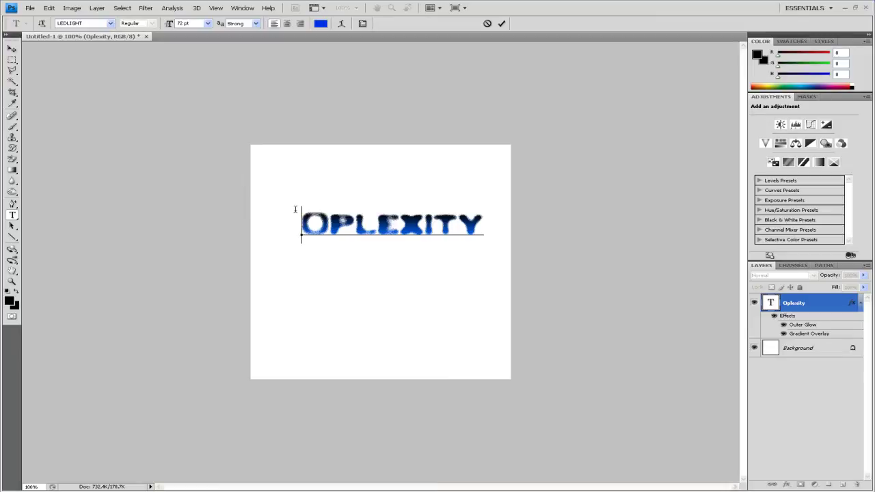
{"action": "left_click_drag", "start_coordinate": [295, 209], "coordinate": [483, 233]}
{"action": "left_click", "coordinate": [484, 233]}
Choose the 553 swirl brush and rasterize the OPLEXITY text layer
{"action": "left_click", "coordinate": [12, 127]}
{"action": "left_click", "coordinate": [62, 24]}
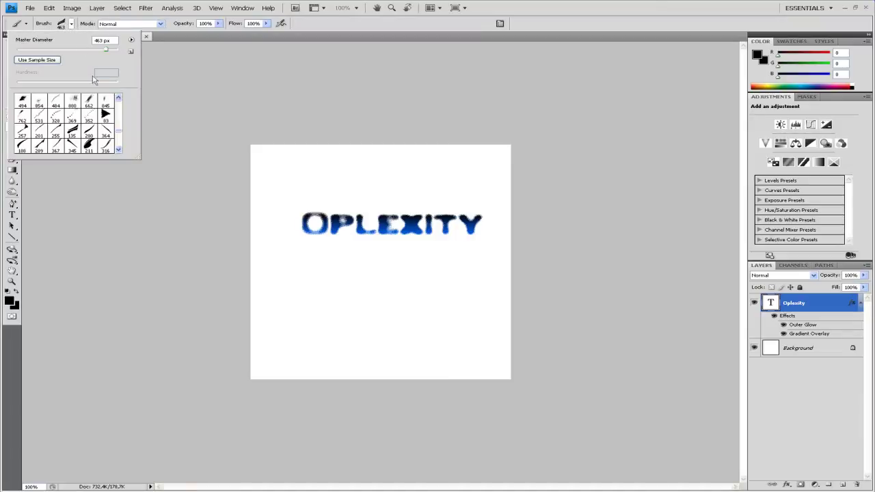
{"action": "left_click_drag", "start_coordinate": [119, 135], "coordinate": [119, 145]}
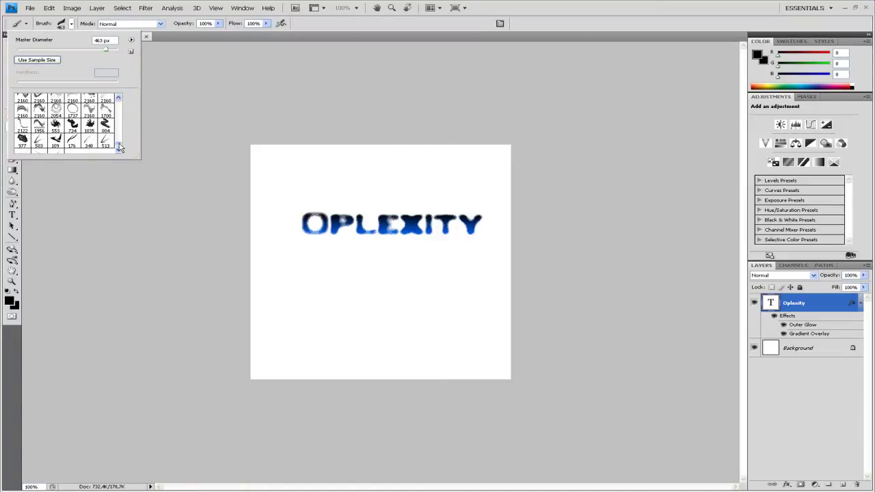
{"action": "left_click", "coordinate": [55, 125]}
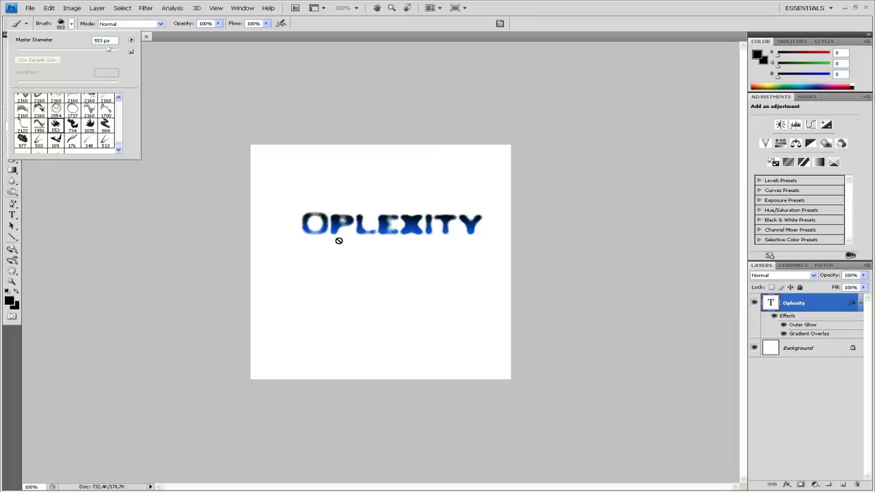
{"action": "left_click", "coordinate": [169, 99]}
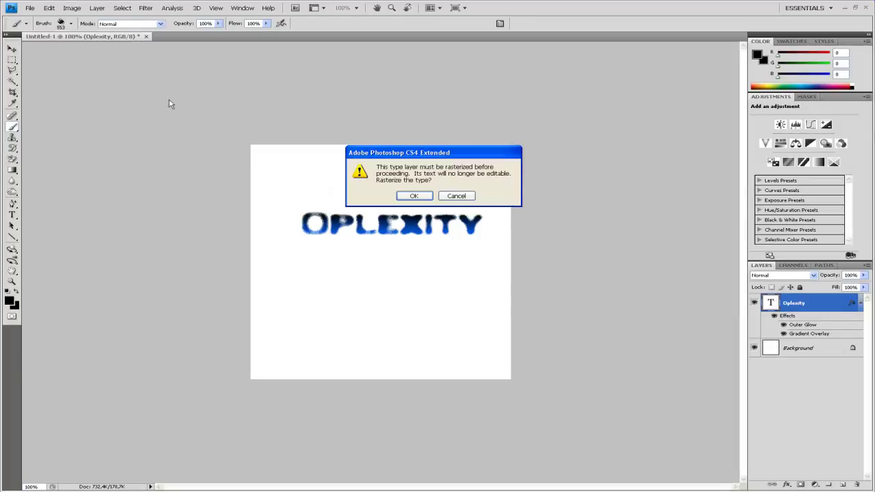
{"action": "left_click", "coordinate": [414, 195]}
Stamp two 187 px swirls over and below the text, then undo both
{"action": "left_click", "coordinate": [70, 23]}
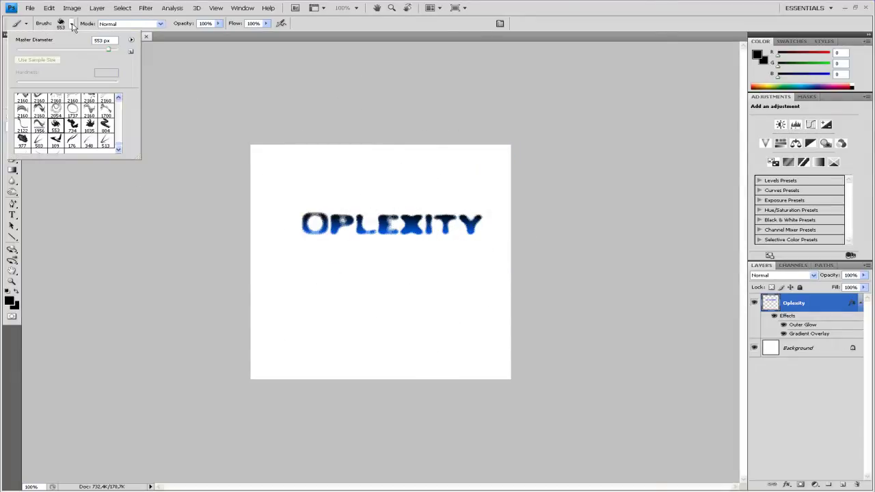
{"action": "left_click_drag", "start_coordinate": [105, 55], "coordinate": [65, 54]}
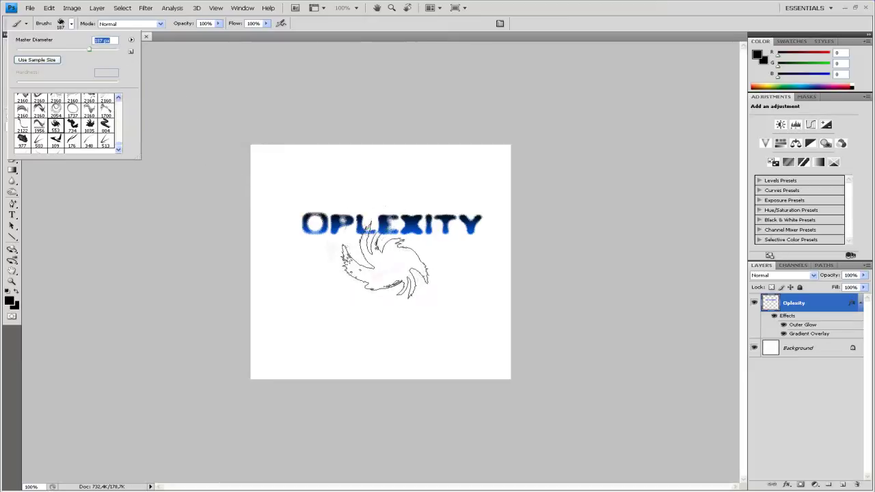
{"action": "left_click", "coordinate": [359, 200]}
{"action": "left_click", "coordinate": [429, 308]}
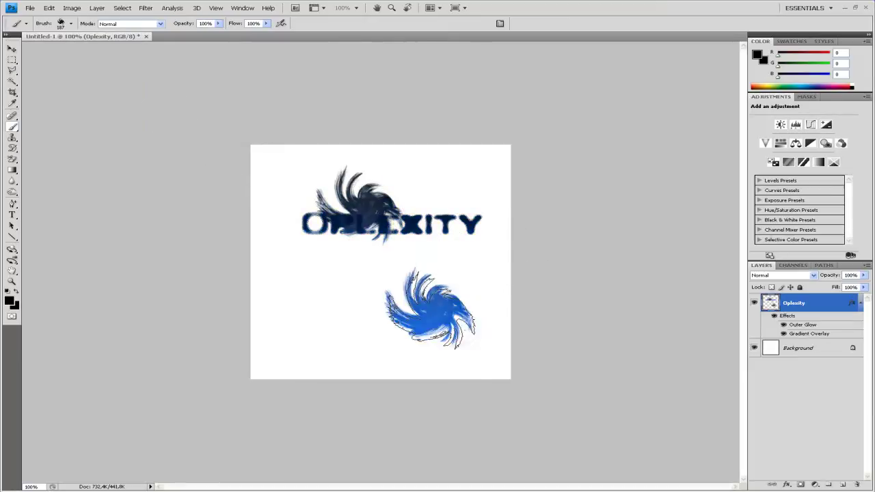
{"action": "key", "text": "ctrl+z"}
{"action": "key", "text": "ctrl+z"}
{"action": "key", "text": "ctrl+z"}
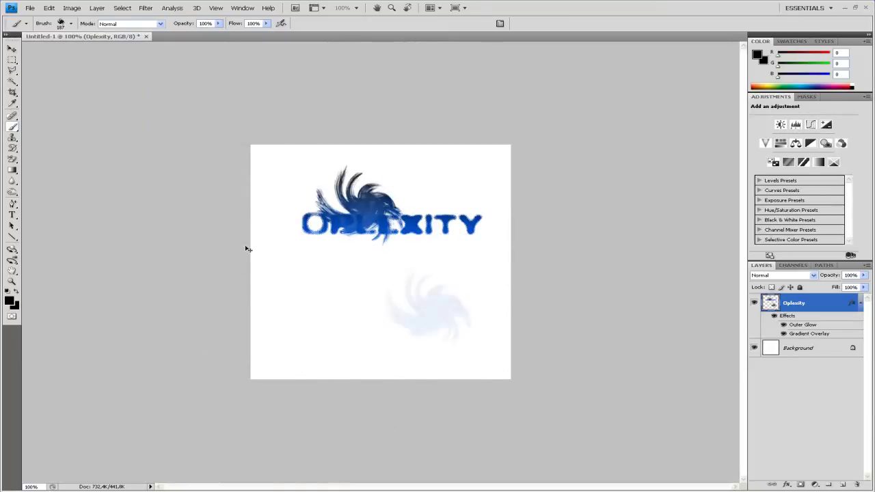
{"action": "key", "text": "ctrl+alt+z"}
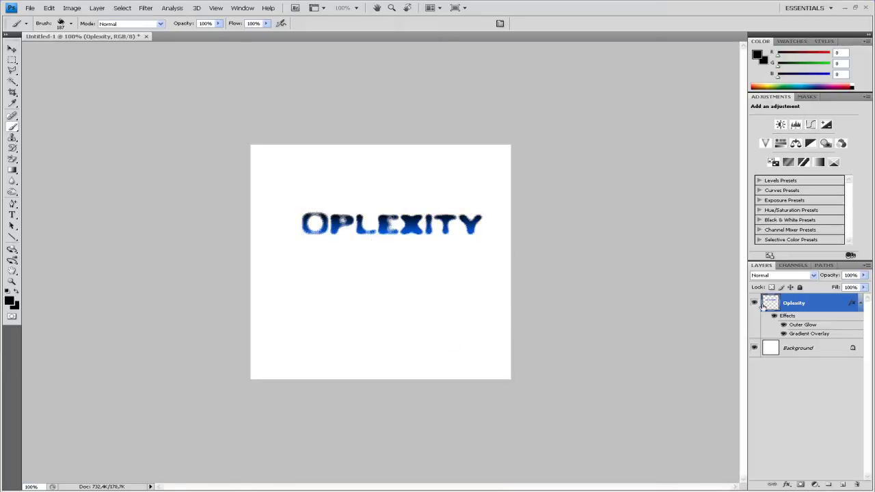
Add an empty Layer 1 below the Oplexity layer, testing and undoing a black splatter
{"action": "left_click", "coordinate": [866, 266]}
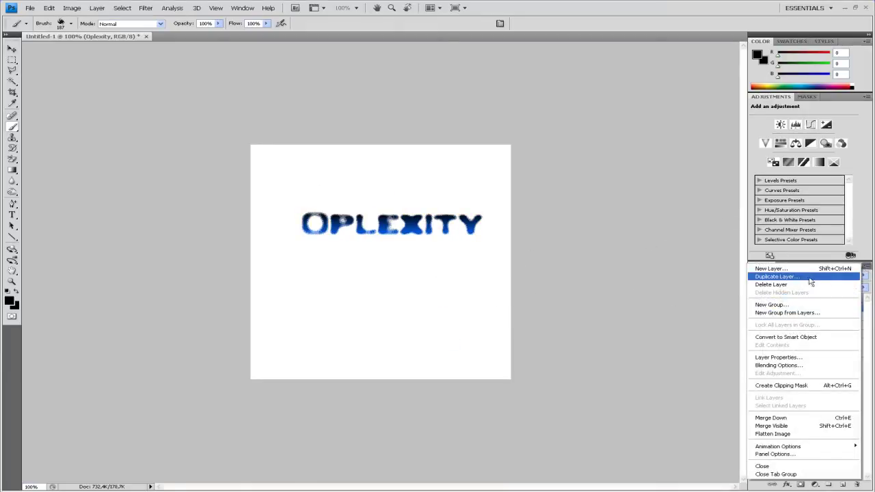
{"action": "left_click", "coordinate": [814, 275]}
{"action": "key", "text": "Escape"}
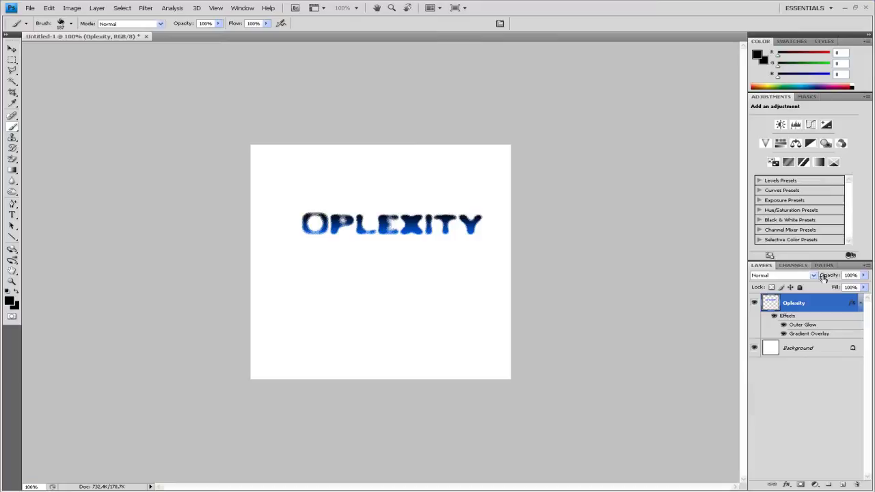
{"action": "left_click", "coordinate": [866, 265]}
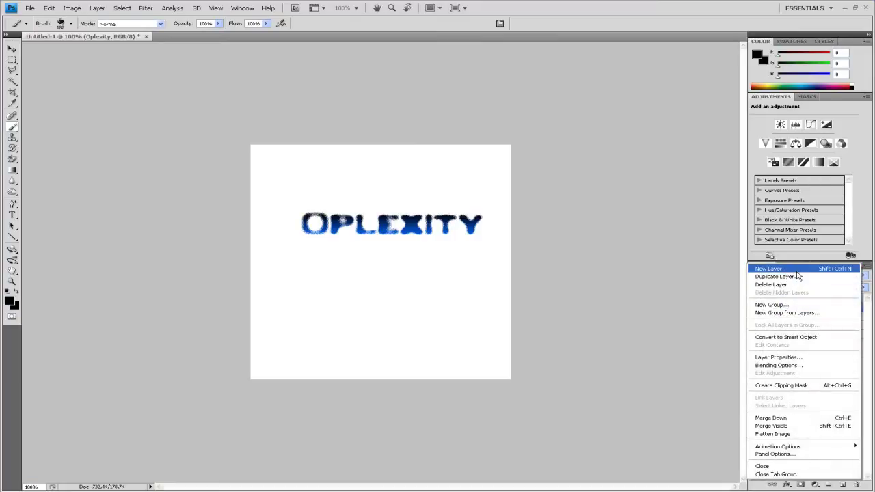
{"action": "left_click", "coordinate": [814, 268]}
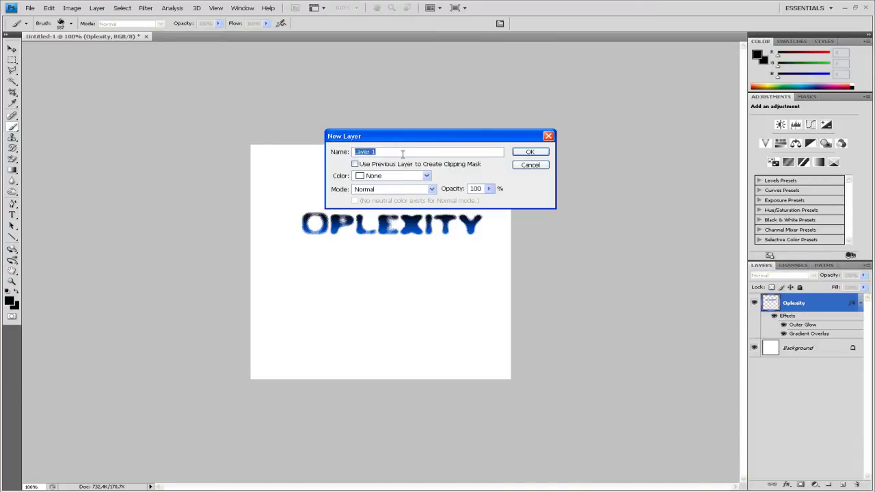
{"action": "left_click", "coordinate": [546, 152]}
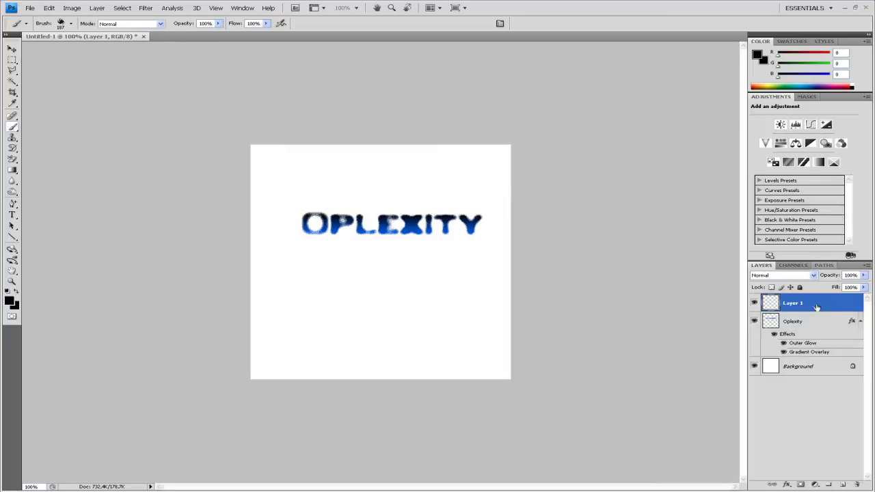
{"action": "left_click_drag", "start_coordinate": [816, 307], "coordinate": [793, 350]}
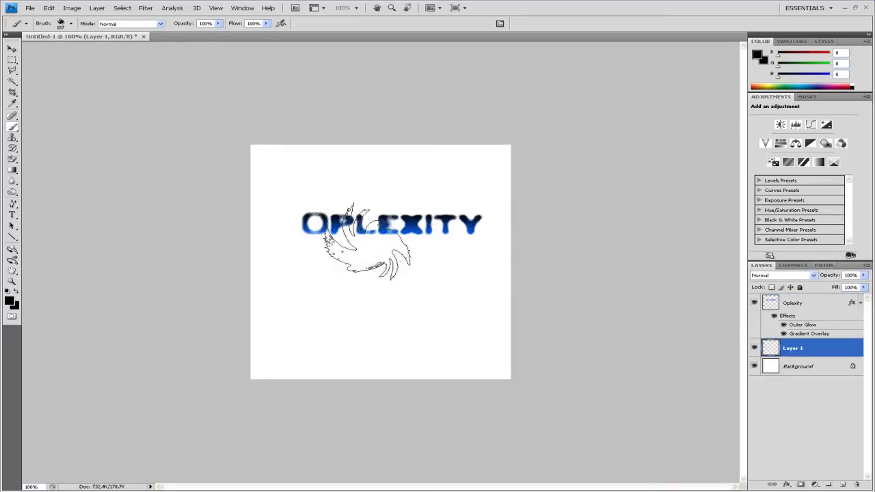
{"action": "left_click", "coordinate": [366, 241]}
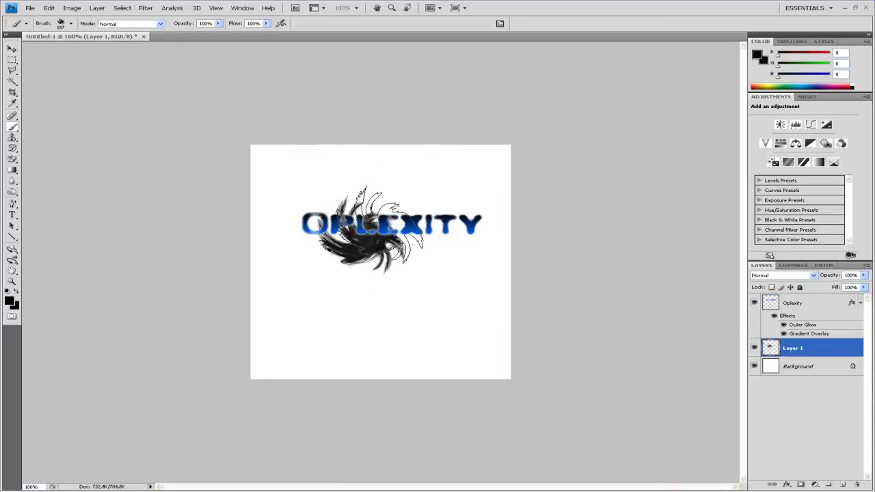
{"action": "key", "text": "ctrl+z"}
Select the large grunge brush 380 from the brush presets
{"action": "left_click", "coordinate": [71, 24]}
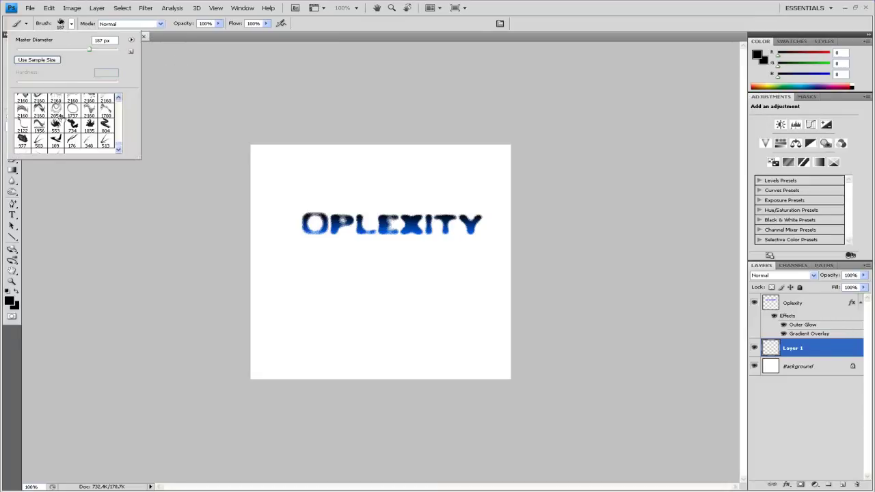
{"action": "scroll", "coordinate": [117, 99], "scroll_direction": "up", "scroll_amount": 10}
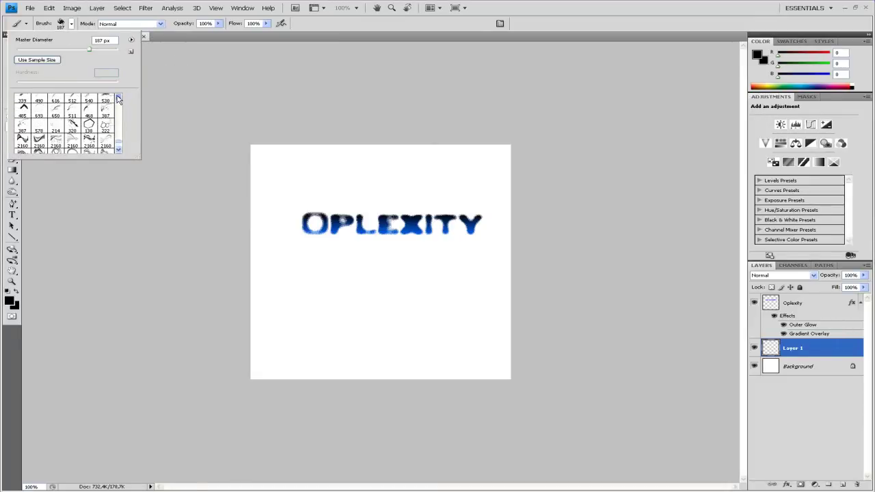
{"action": "scroll", "coordinate": [117, 99], "scroll_direction": "up", "scroll_amount": 3}
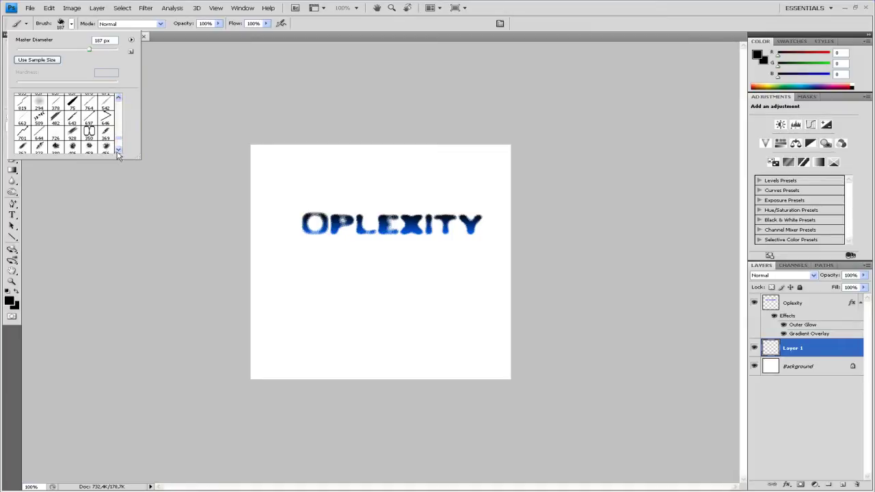
{"action": "left_click", "coordinate": [118, 150]}
{"action": "left_click", "coordinate": [118, 151]}
{"action": "left_click", "coordinate": [118, 151]}
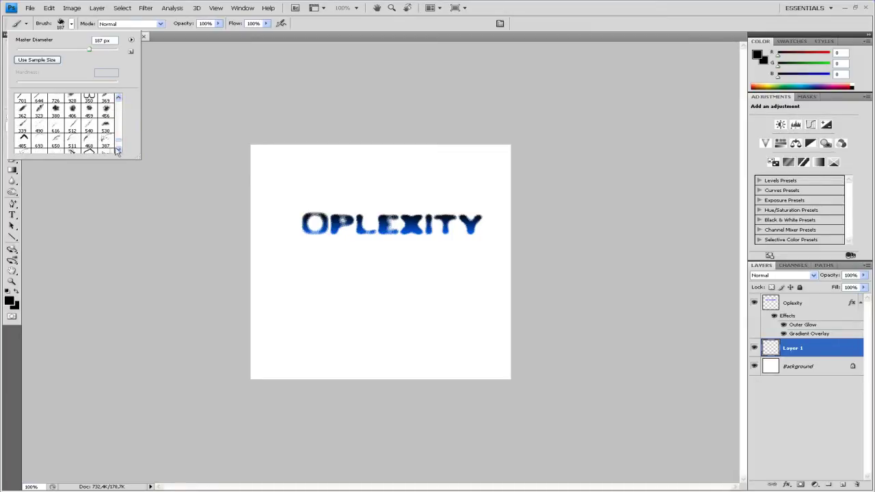
{"action": "left_click", "coordinate": [56, 111]}
Stamp the grunge brush behind the left half of the text, redoing it until well placed
{"action": "left_click", "coordinate": [356, 236]}
{"action": "left_click", "coordinate": [359, 239]}
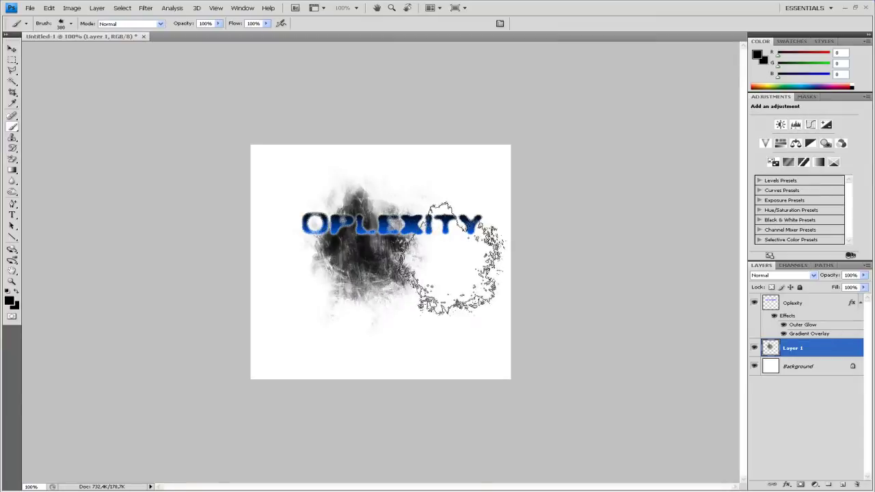
{"action": "key", "text": "ctrl+z"}
{"action": "left_click", "coordinate": [444, 246]}
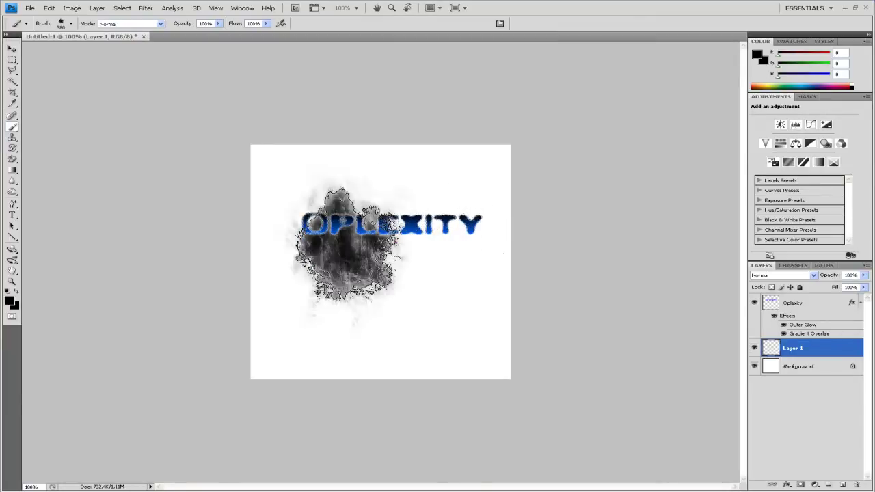
{"action": "key", "text": "ctrl+z"}
{"action": "left_click", "coordinate": [345, 219]}
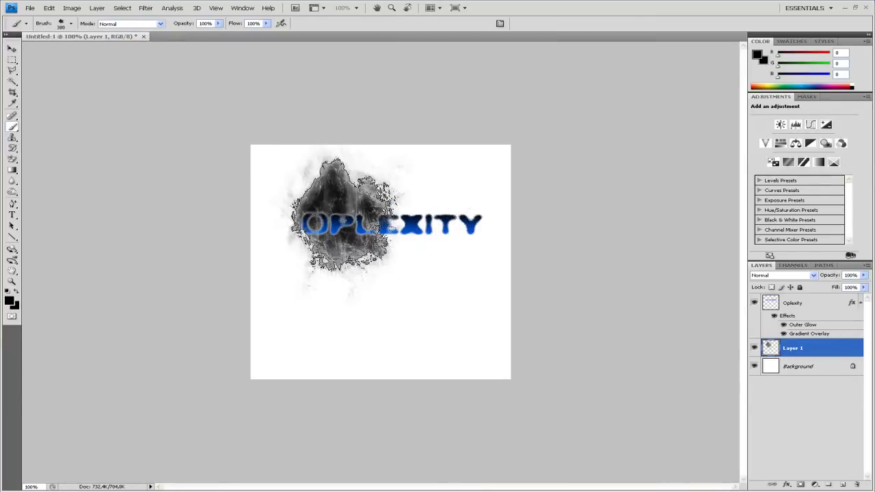
{"action": "key", "text": "ctrl+z"}
{"action": "left_click", "coordinate": [328, 229]}
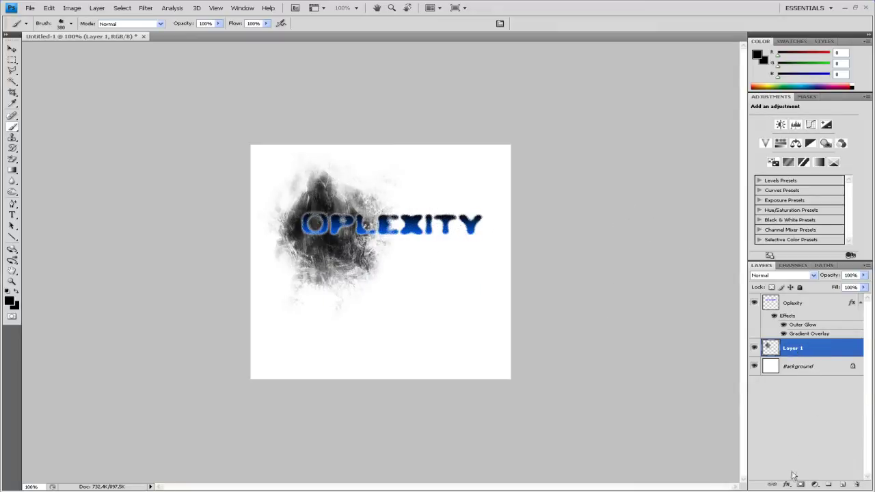
Give the grunge layer a Violet, Orange Gradient Overlay, orange on top and violet below
{"action": "left_click", "coordinate": [788, 483]}
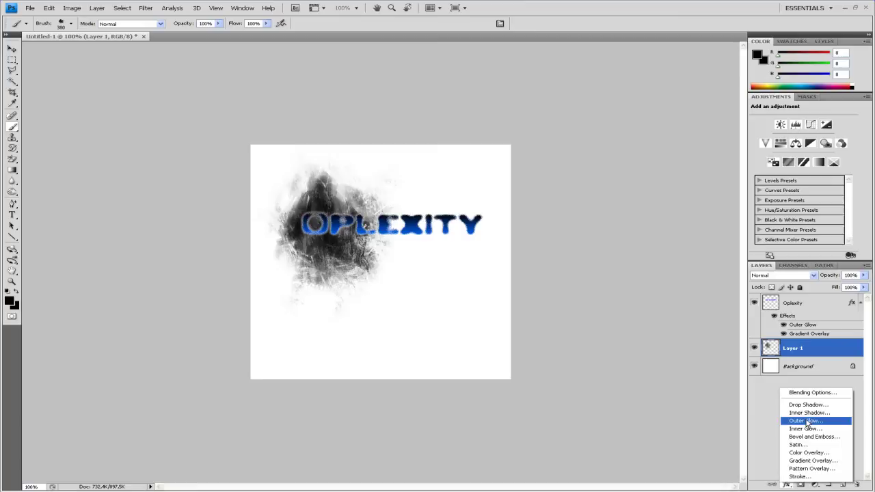
{"action": "left_click", "coordinate": [812, 461]}
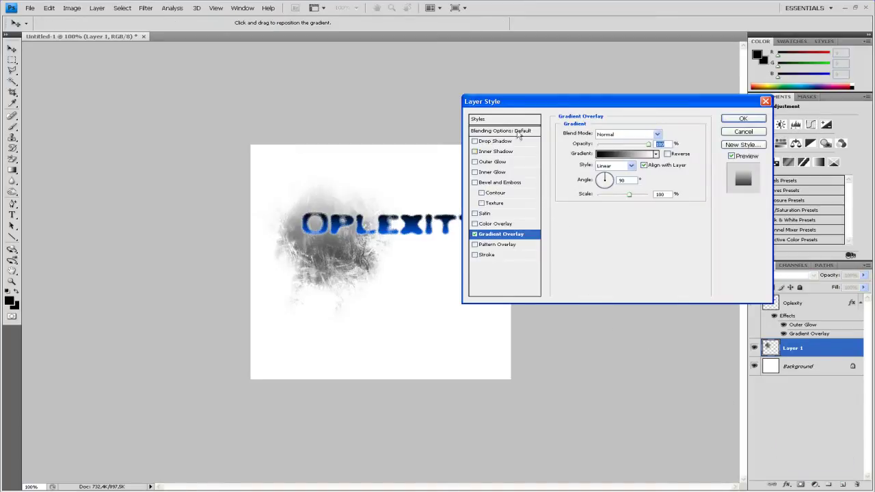
{"action": "left_click", "coordinate": [624, 156]}
{"action": "left_click", "coordinate": [258, 197]}
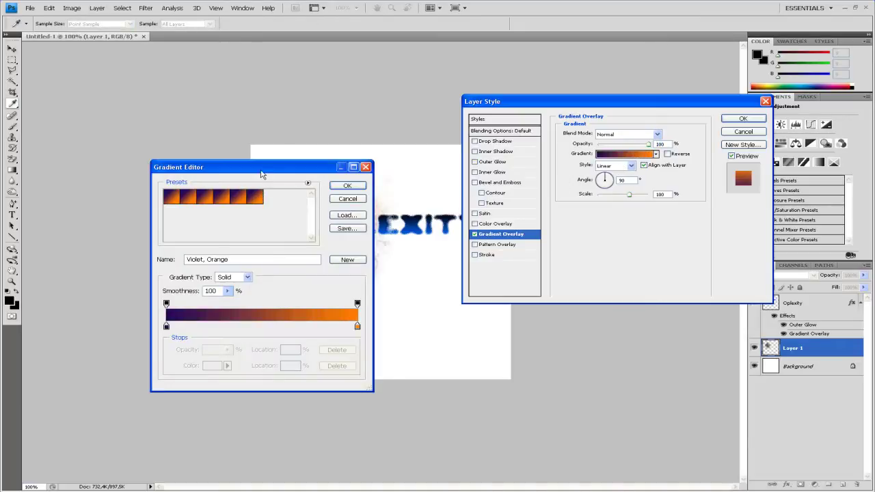
{"action": "left_click_drag", "start_coordinate": [261, 174], "coordinate": [204, 190]}
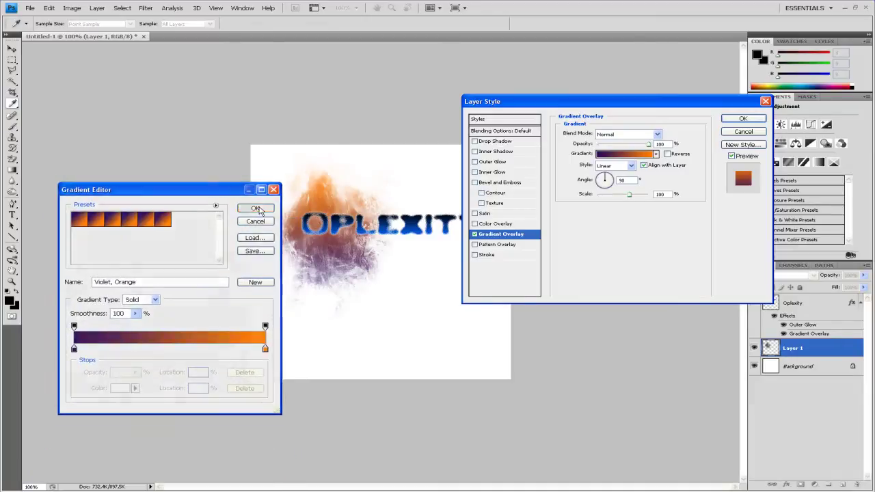
{"action": "left_click", "coordinate": [253, 205]}
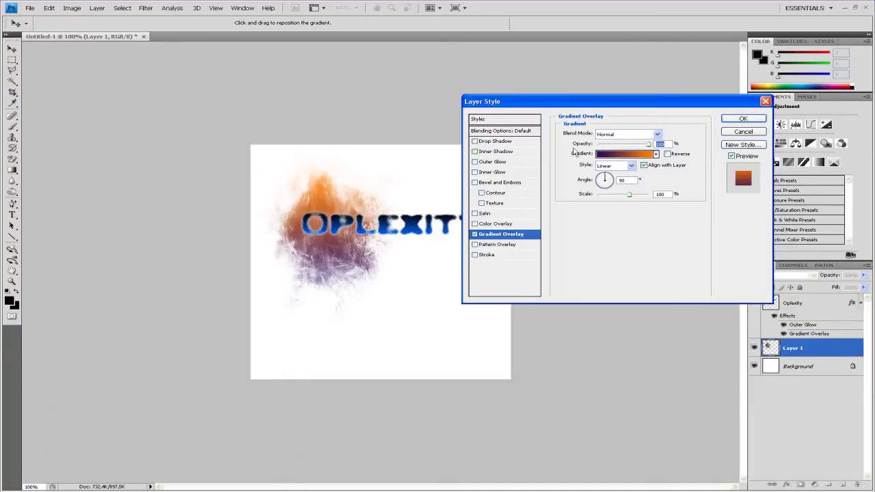
{"action": "left_click", "coordinate": [743, 119]}
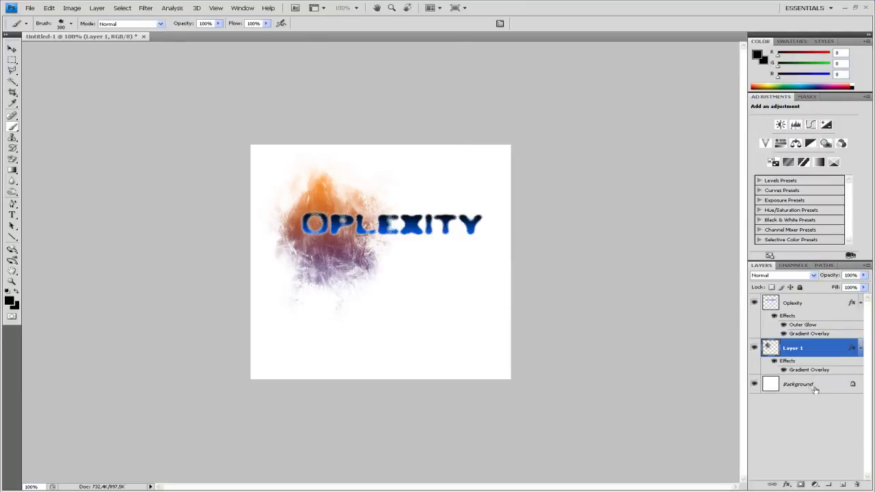
Delete the white Background layer to leave a transparent canvas, then open the File menu
{"action": "left_click", "coordinate": [813, 386]}
{"action": "key", "text": "Delete"}
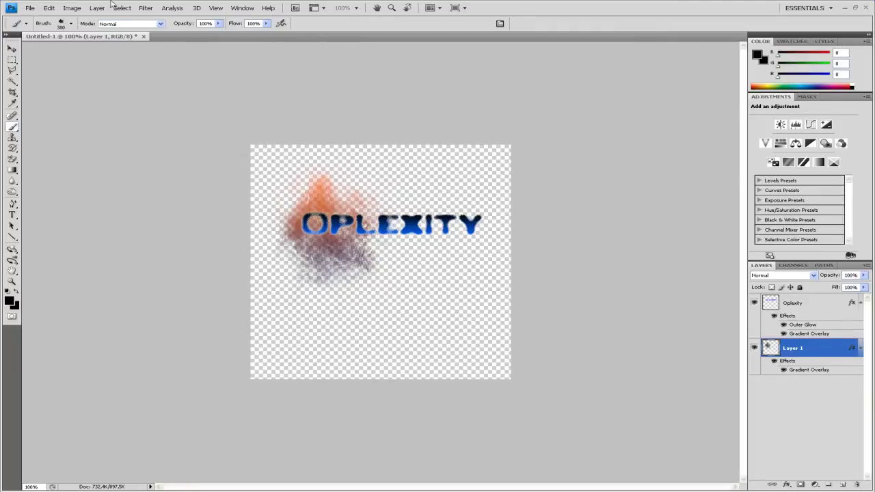
{"action": "left_click", "coordinate": [30, 8]}
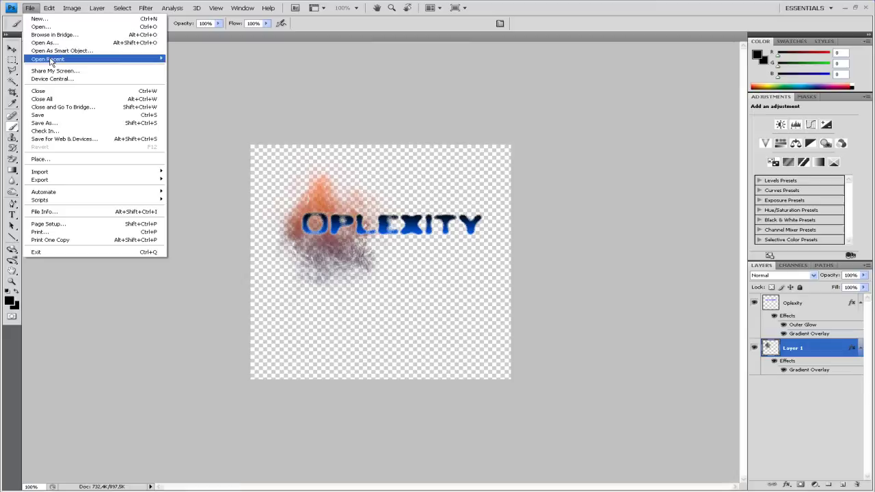
Save the name tag to the Desktop as a PNG renamed for Oplexity, keeping the default PNG options
{"action": "left_click", "coordinate": [44, 123]}
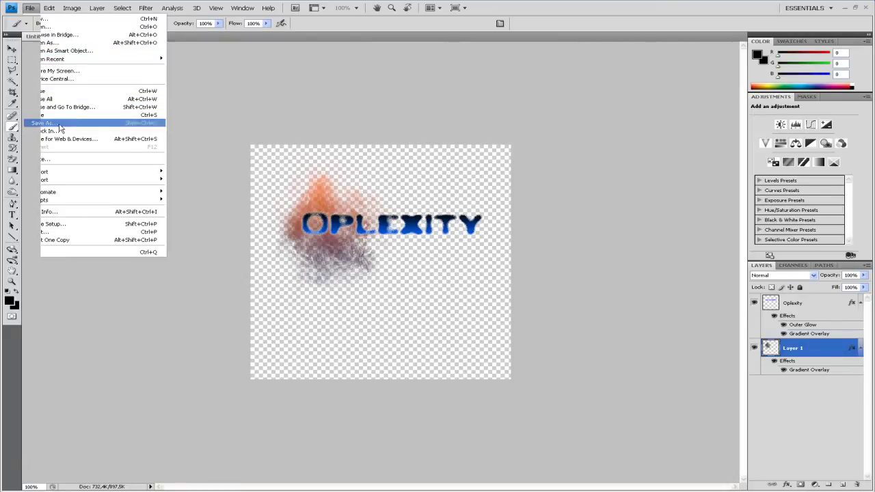
{"action": "left_click", "coordinate": [450, 250]}
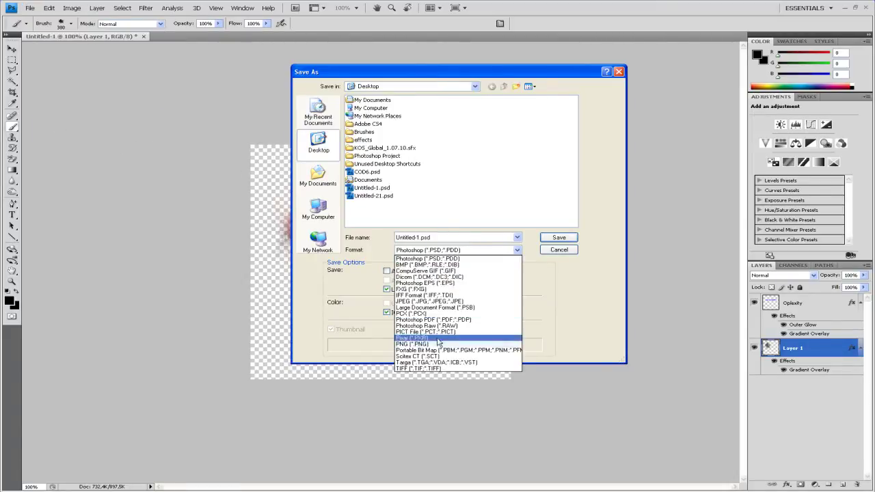
{"action": "left_click", "coordinate": [431, 345]}
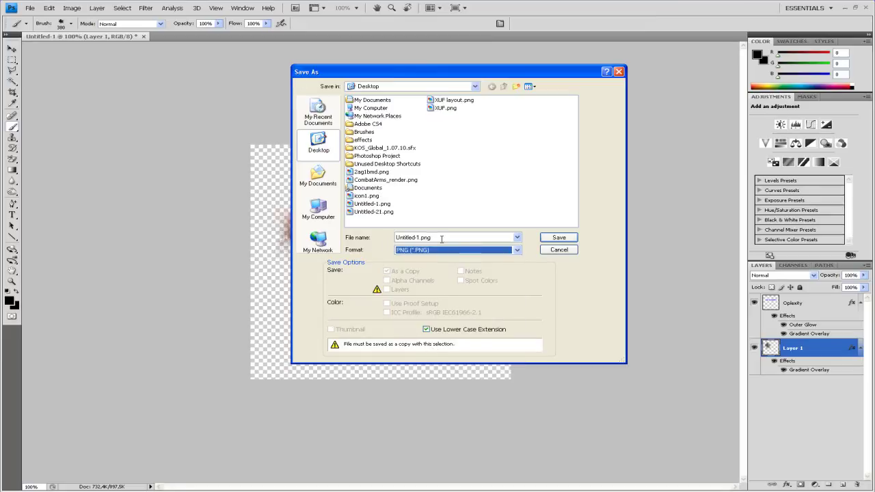
{"action": "double_click", "coordinate": [419, 236]}
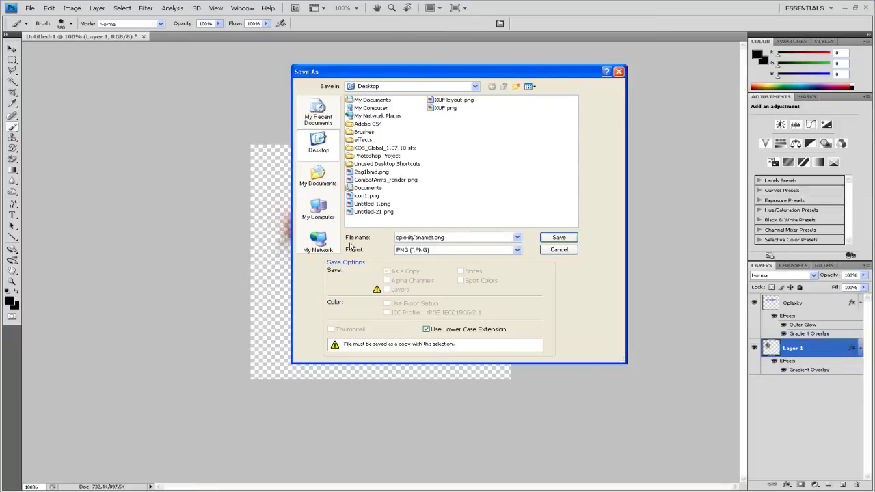
{"action": "left_click", "coordinate": [544, 239]}
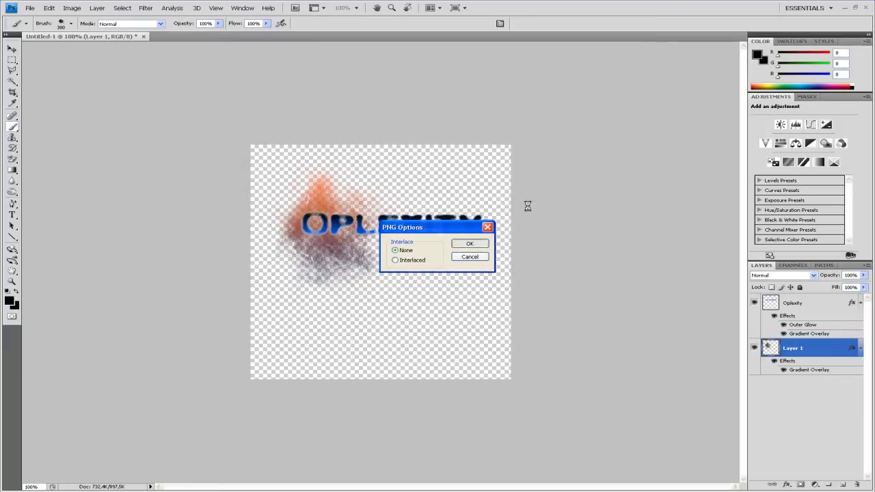
{"action": "key", "text": "Return"}
Minimize Photoshop, move the Vegas window aside and find the saved oplexity name-tag PNG on the desktop
{"action": "left_click", "coordinate": [846, 8]}
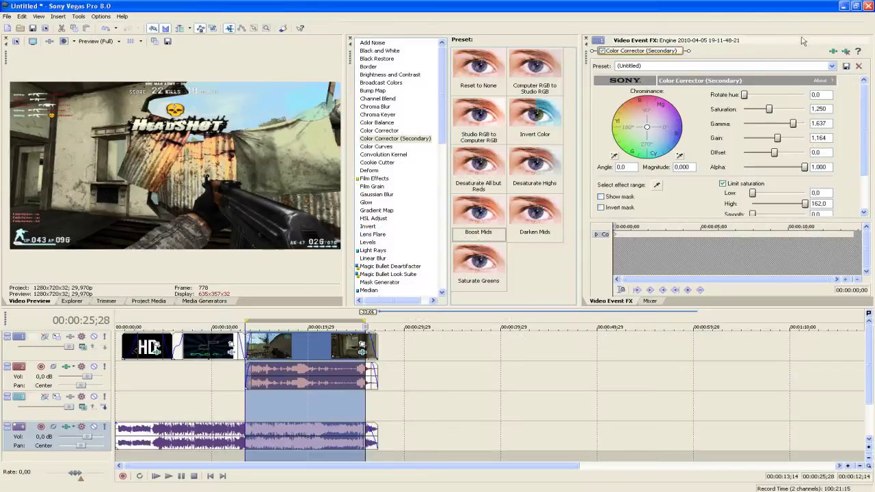
{"action": "left_click", "coordinate": [856, 6]}
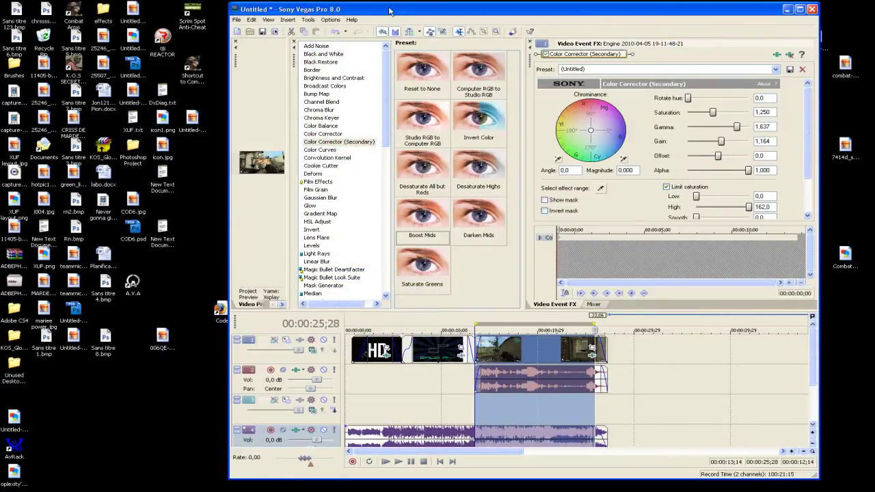
{"action": "left_click_drag", "start_coordinate": [389, 11], "coordinate": [483, 20]}
{"action": "left_click", "coordinate": [133, 300]}
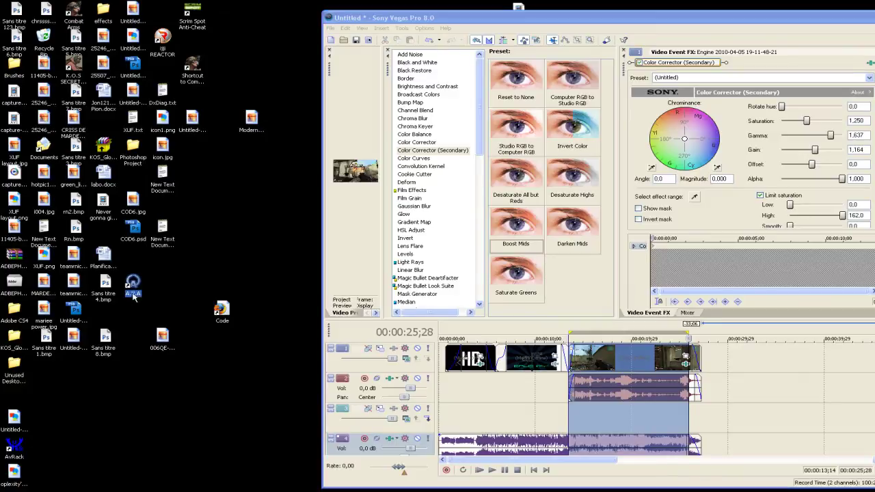
{"action": "left_click", "coordinate": [104, 337]}
{"action": "left_click", "coordinate": [162, 337]}
{"action": "left_click", "coordinate": [162, 146]}
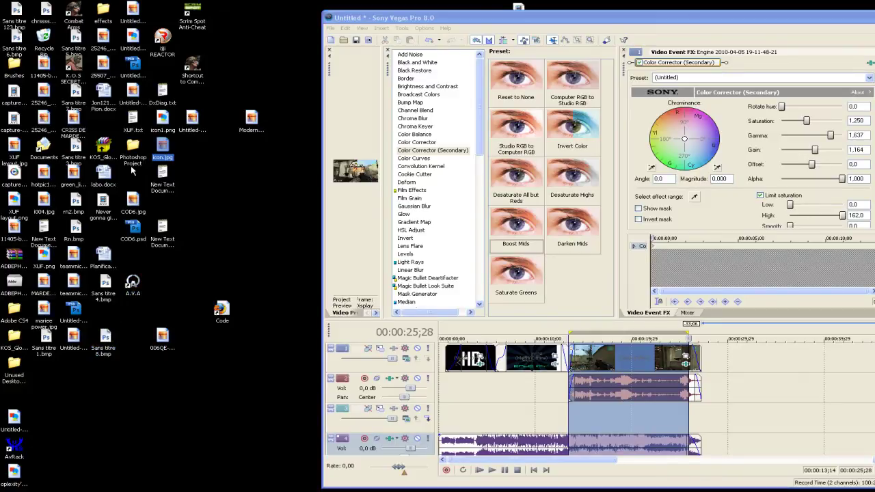
{"action": "key", "text": "o"}
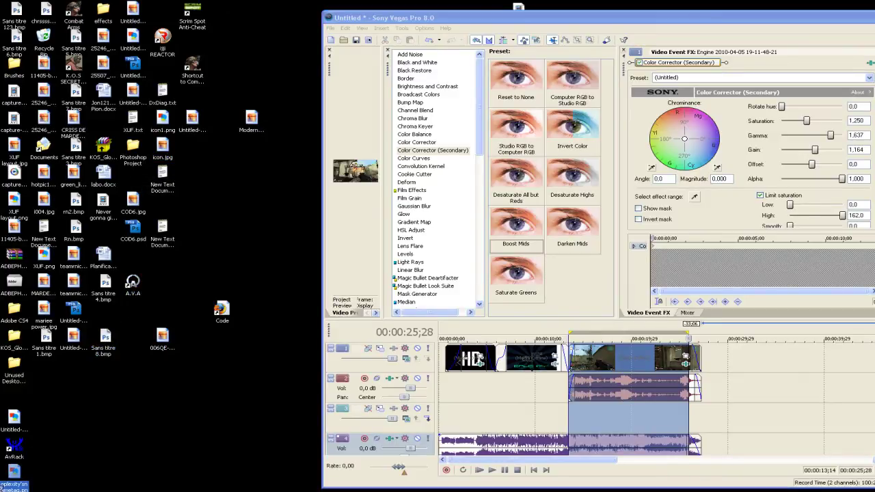
Drag the oplexity PNG onto the Vegas timeline, maximize the editor and select the nametag clip
{"action": "left_click_drag", "start_coordinate": [20, 473], "coordinate": [714, 358]}
{"action": "left_click_drag", "start_coordinate": [727, 20], "coordinate": [503, 18]}
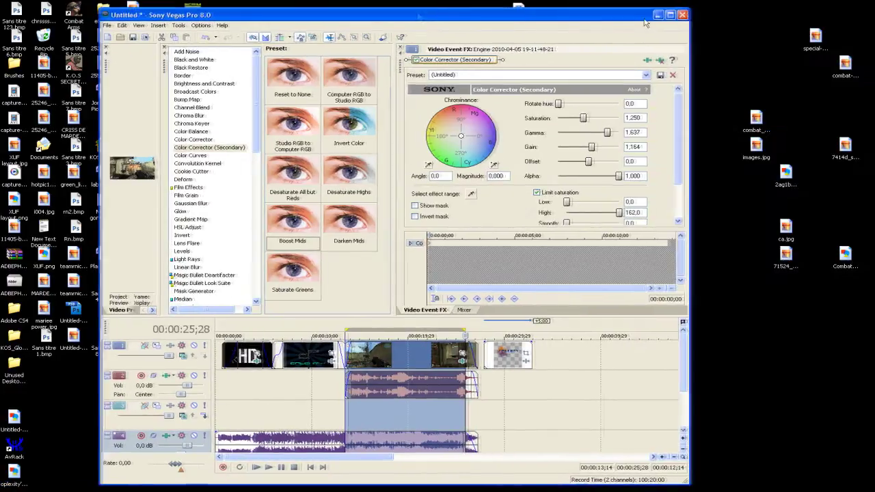
{"action": "double_click", "coordinate": [672, 17]}
{"action": "left_click", "coordinate": [422, 352]}
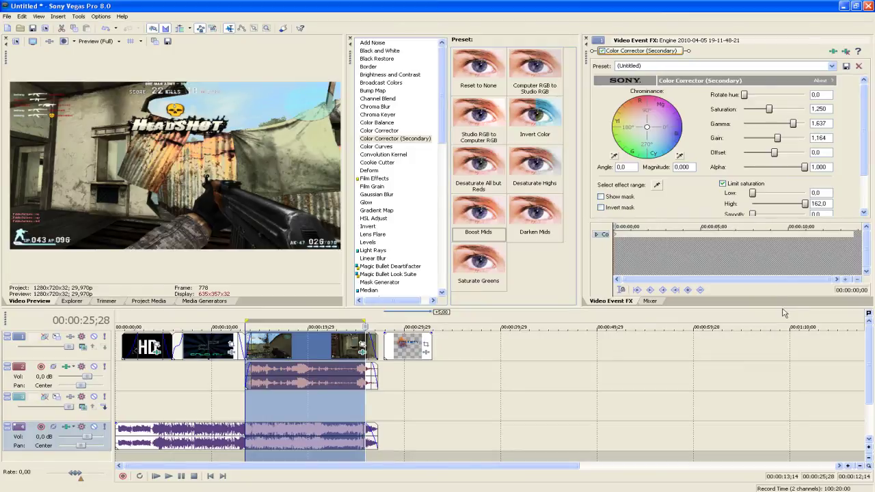
Move the music audio to a new lower track and both video clips down to track 3
{"action": "left_click_drag", "start_coordinate": [784, 309], "coordinate": [478, 134]}
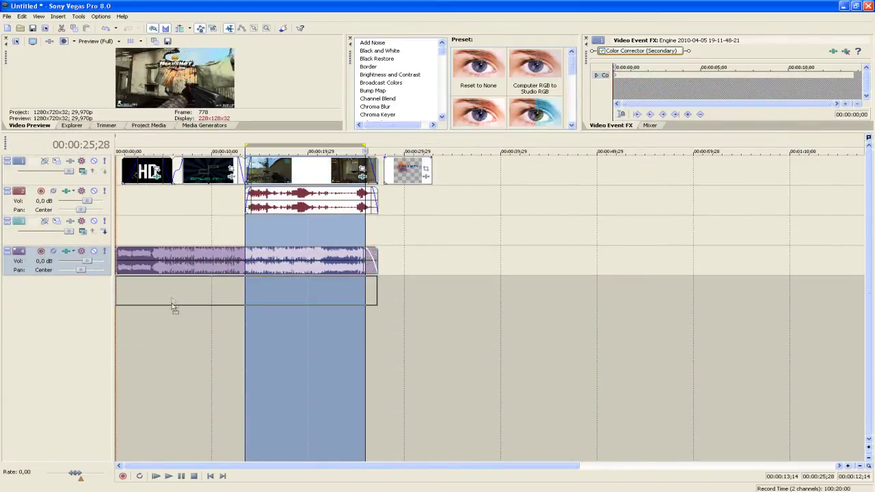
{"action": "left_click_drag", "start_coordinate": [173, 307], "coordinate": [173, 307]}
{"action": "left_click_drag", "start_coordinate": [264, 207], "coordinate": [269, 243]}
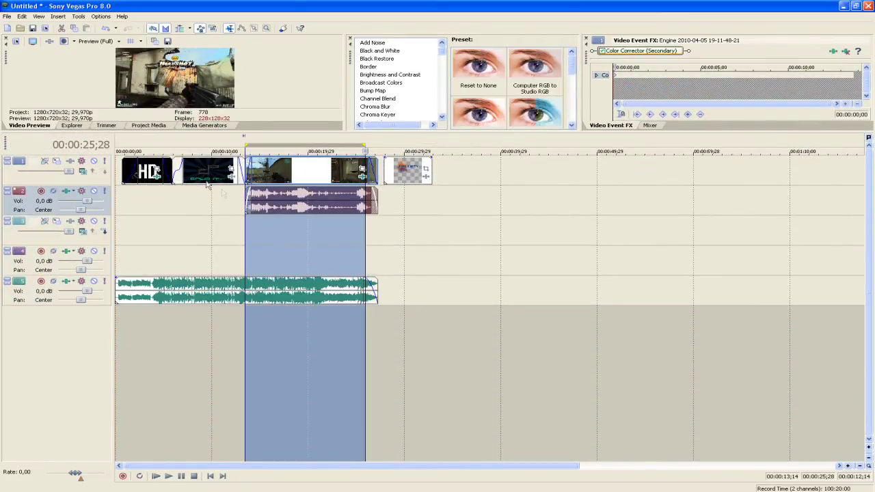
{"action": "left_click_drag", "start_coordinate": [207, 184], "coordinate": [199, 233]}
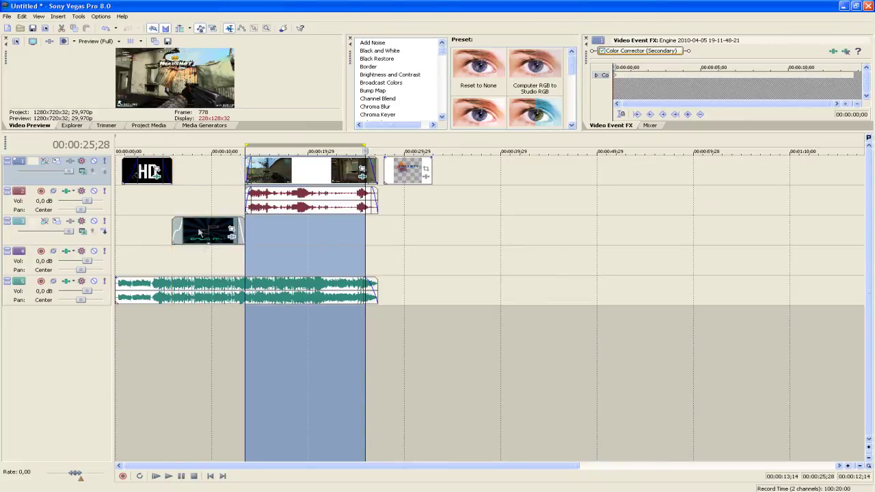
{"action": "left_click_drag", "start_coordinate": [145, 171], "coordinate": [145, 232]}
{"action": "left_click_drag", "start_coordinate": [283, 195], "coordinate": [285, 240]}
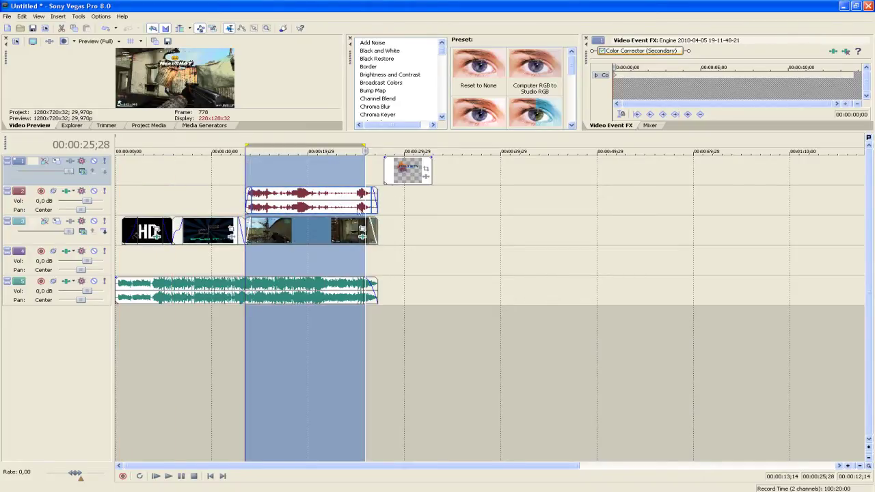
Align the nametag clip over the gameplay clip and give it short fade-in and fade-out
{"action": "left_click_drag", "start_coordinate": [409, 176], "coordinate": [374, 167]}
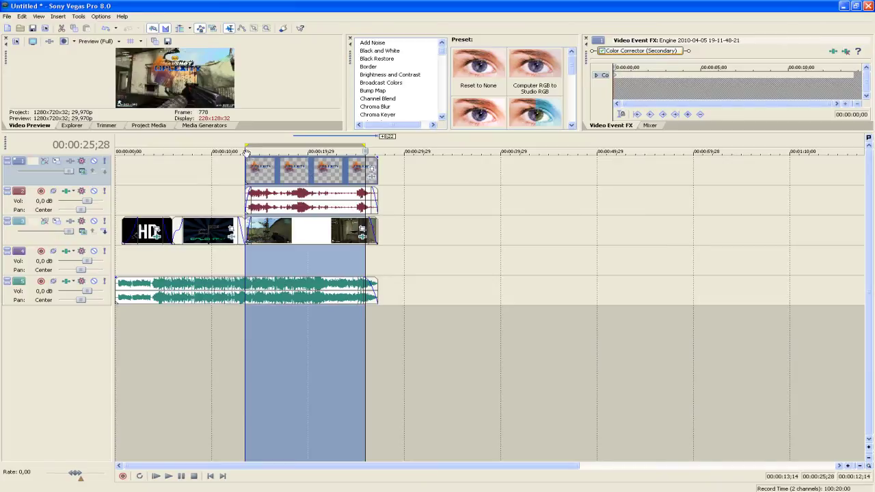
{"action": "mouse_move", "coordinate": [246, 156]}
{"action": "left_mouse_down"}
{"action": "mouse_move", "coordinate": [288, 156]}
{"action": "mouse_move", "coordinate": [252, 157]}
{"action": "left_mouse_up"}
{"action": "left_click_drag", "start_coordinate": [369, 158], "coordinate": [364, 165]}
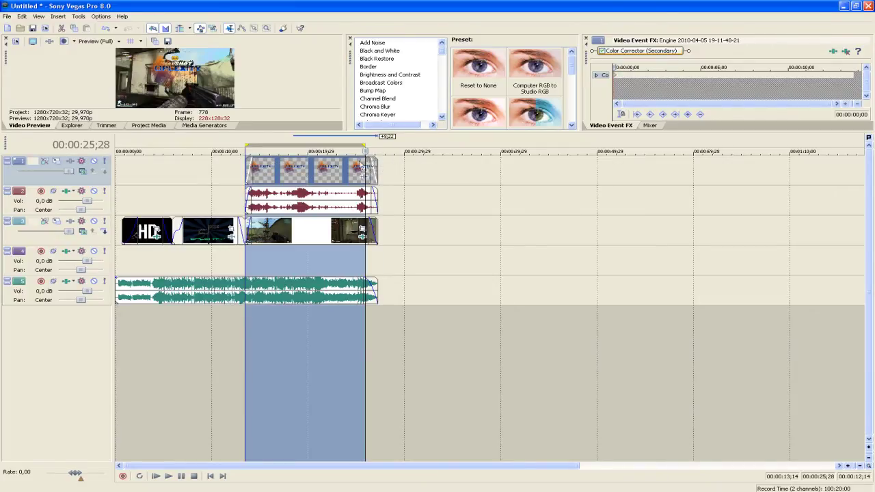
Enlarge the preview, then use the nametag's Pan/Crop to shift OPLEXITY lower in the frame
{"action": "left_click", "coordinate": [250, 142]}
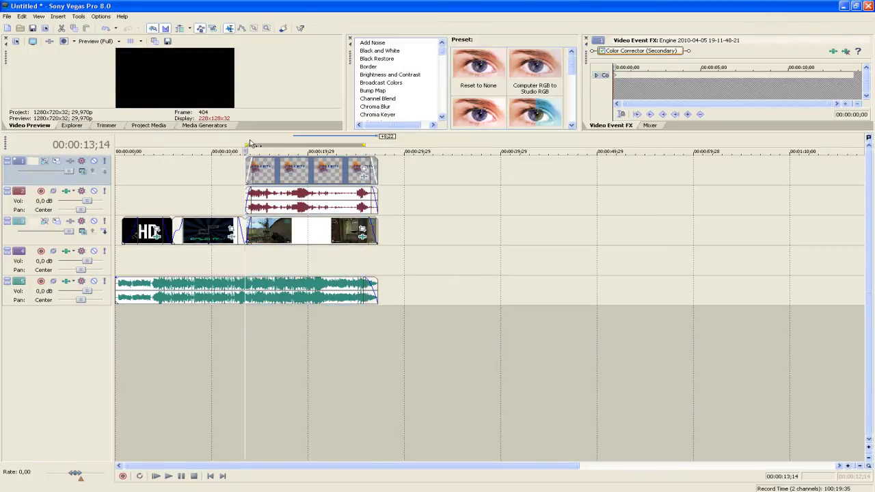
{"action": "left_click", "coordinate": [251, 142]}
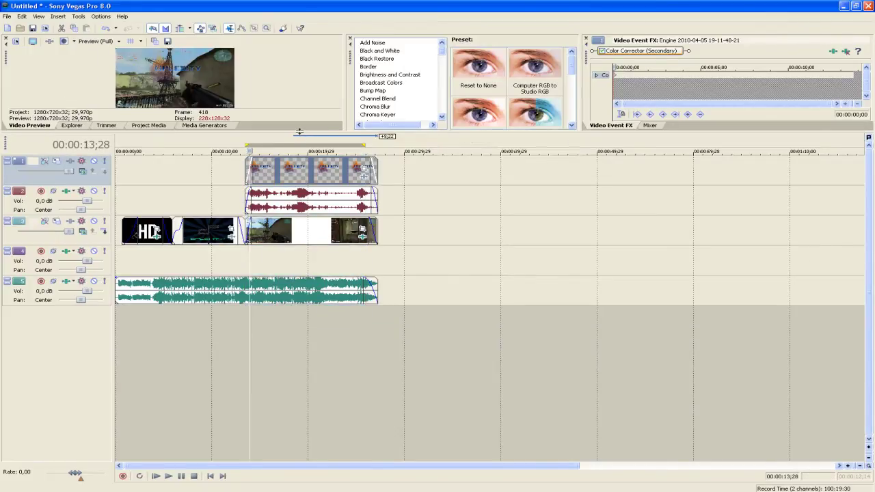
{"action": "left_click_drag", "start_coordinate": [299, 131], "coordinate": [289, 263]}
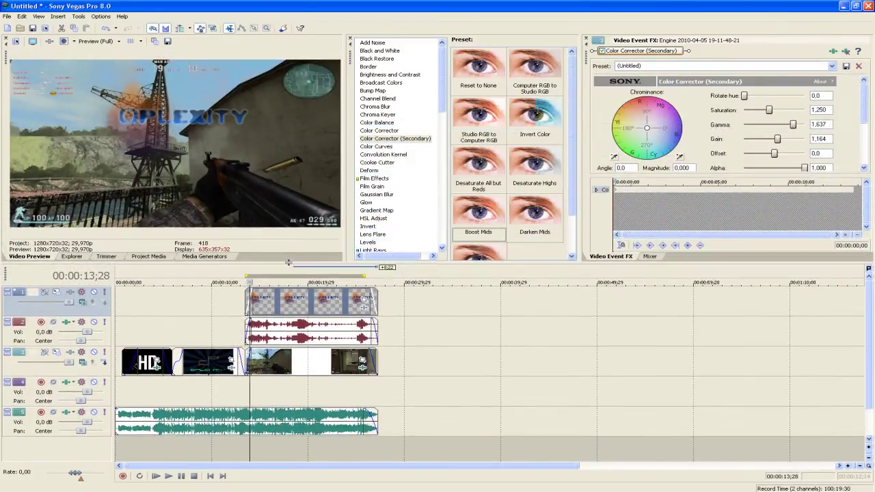
{"action": "left_click", "coordinate": [365, 301]}
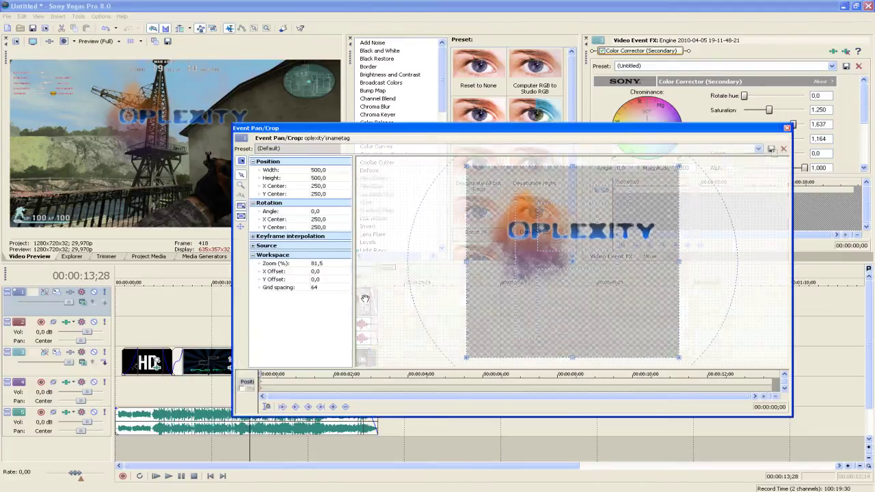
{"action": "left_click_drag", "start_coordinate": [559, 243], "coordinate": [508, 263]}
Close Pan/Crop and confirm the nametag event's Properties
{"action": "left_click", "coordinate": [787, 128]}
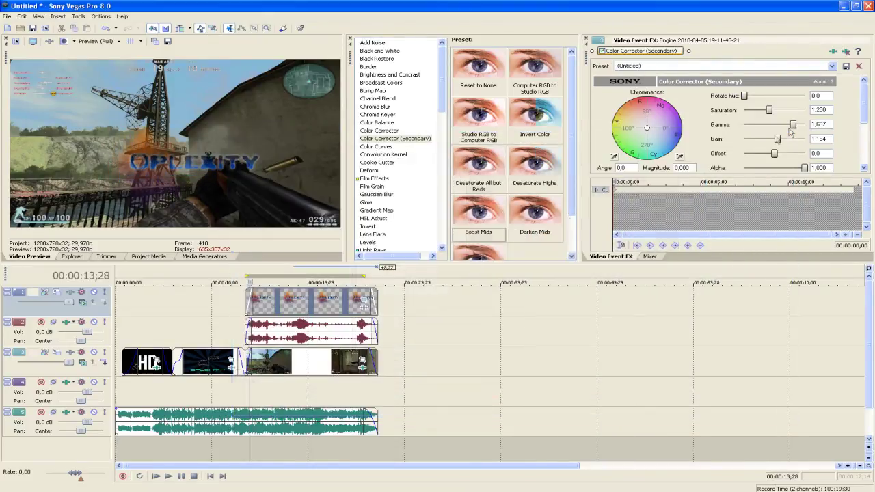
{"action": "left_click", "coordinate": [283, 304]}
{"action": "right_click", "coordinate": [283, 304]}
{"action": "left_click", "coordinate": [311, 296]}
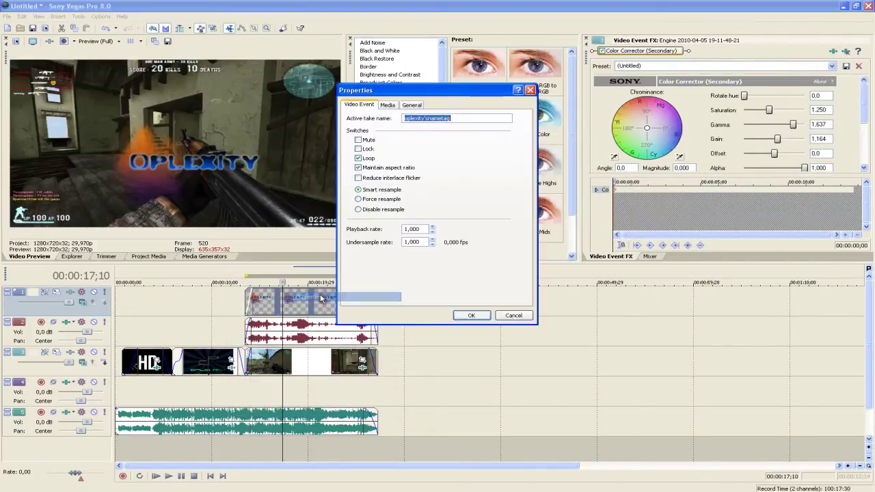
{"action": "left_click", "coordinate": [466, 317]}
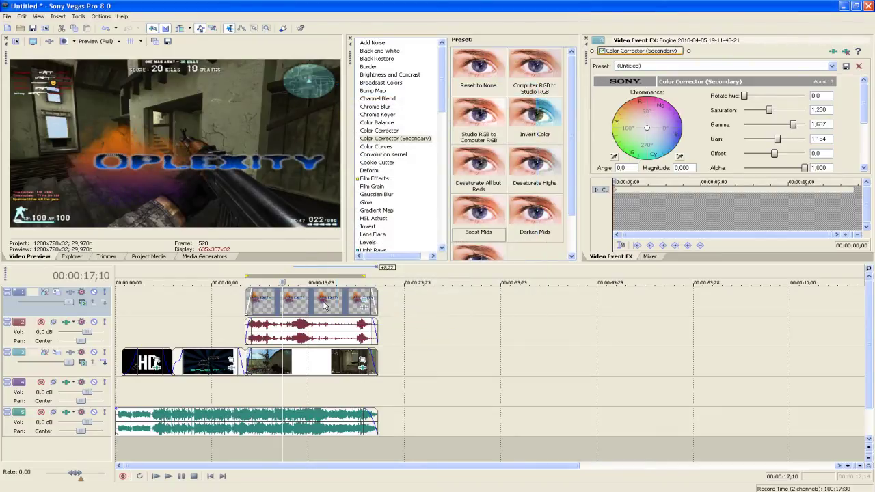
In Event Pan/Crop, shrink the nametag to width 1487.1 and push it into the lower-right corner
{"action": "left_click", "coordinate": [365, 301]}
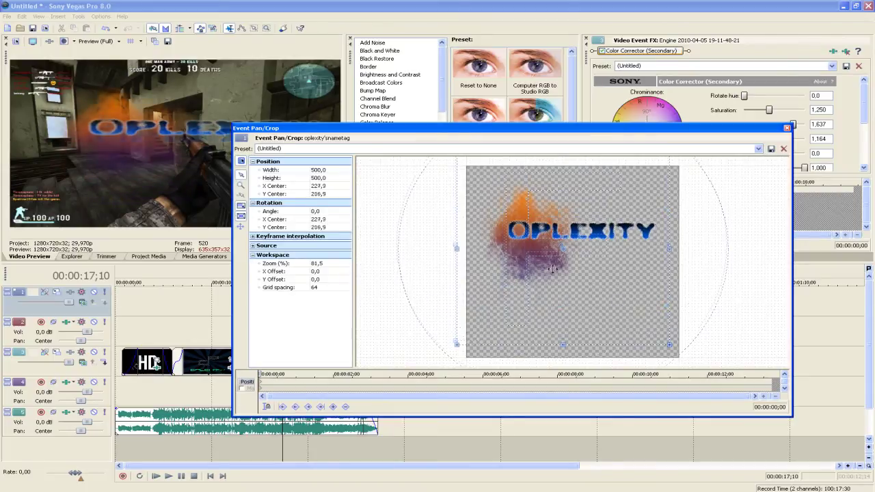
{"action": "left_click_drag", "start_coordinate": [528, 269], "coordinate": [560, 225]}
{"action": "left_click_drag", "start_coordinate": [469, 217], "coordinate": [257, 246]}
{"action": "left_click_drag", "start_coordinate": [505, 225], "coordinate": [493, 207]}
{"action": "left_click_drag", "start_coordinate": [535, 129], "coordinate": [689, 70]}
{"action": "left_click_drag", "start_coordinate": [691, 178], "coordinate": [507, 65]}
{"action": "left_click_drag", "start_coordinate": [621, 69], "coordinate": [437, 89]}
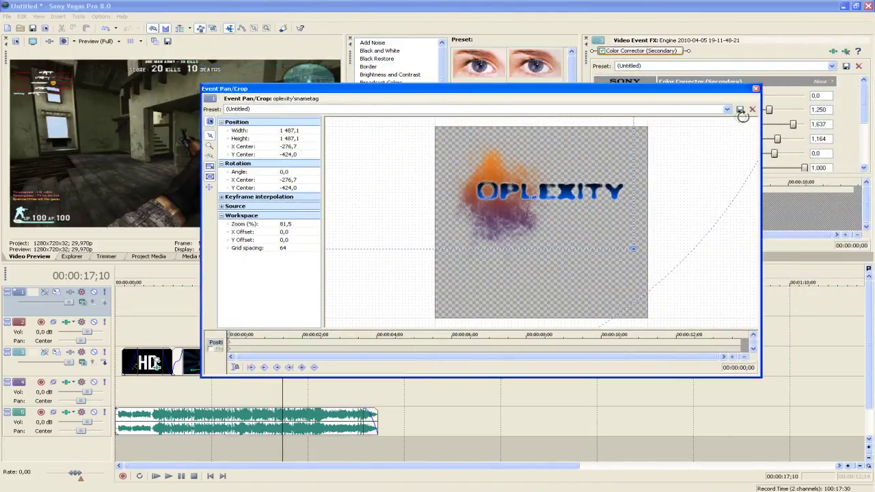
{"action": "left_click", "coordinate": [755, 89]}
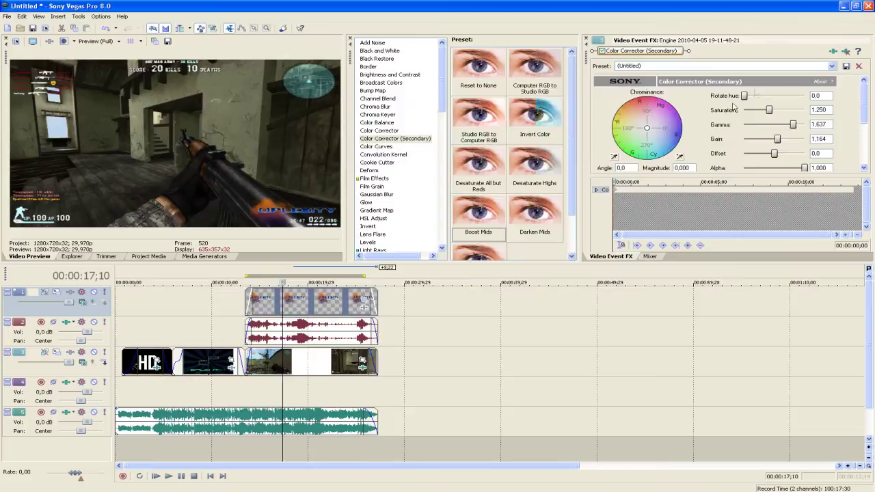
Play and scrub through the overlaid section to review the corner nametag
{"action": "left_click", "coordinate": [248, 279]}
{"action": "key", "text": "space"}
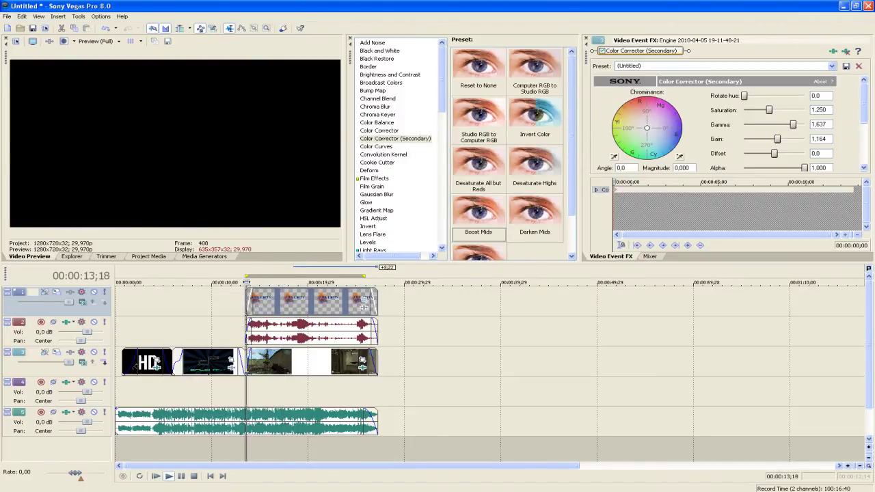
{"action": "left_click_drag", "start_coordinate": [255, 282], "coordinate": [375, 282]}
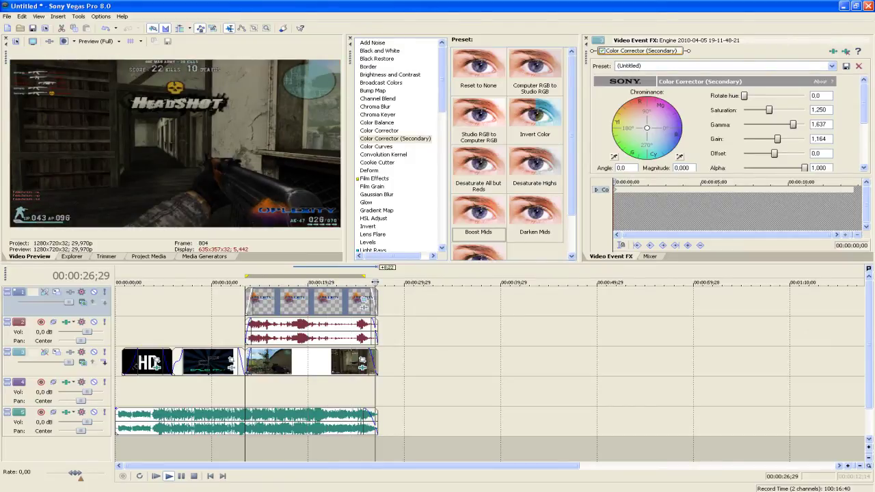
{"action": "left_click_drag", "start_coordinate": [375, 282], "coordinate": [310, 301]}
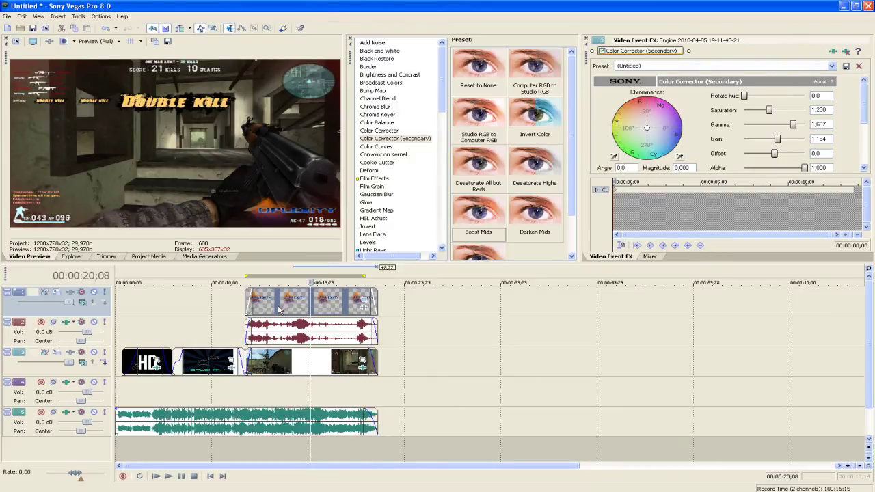
{"action": "left_click", "coordinate": [279, 311]}
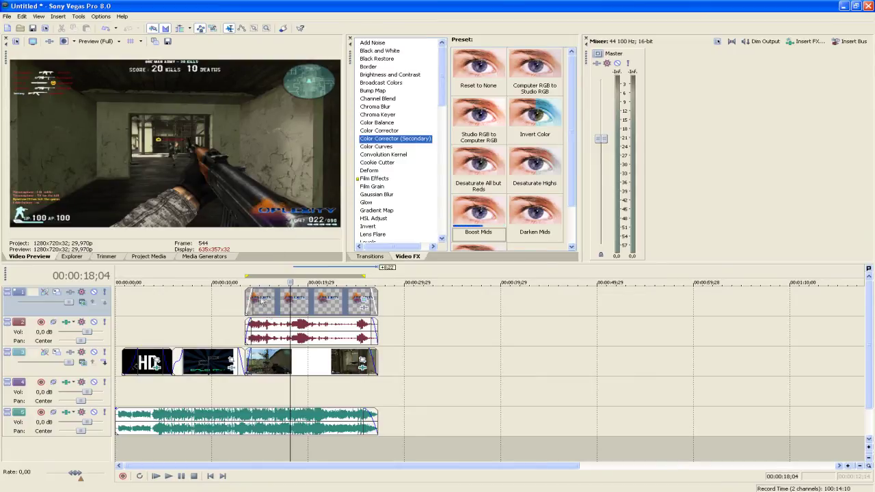
Replay the nametag section, scroll the Video FX list and open the View menu
{"action": "left_click", "coordinate": [246, 280]}
{"action": "key", "text": "space"}
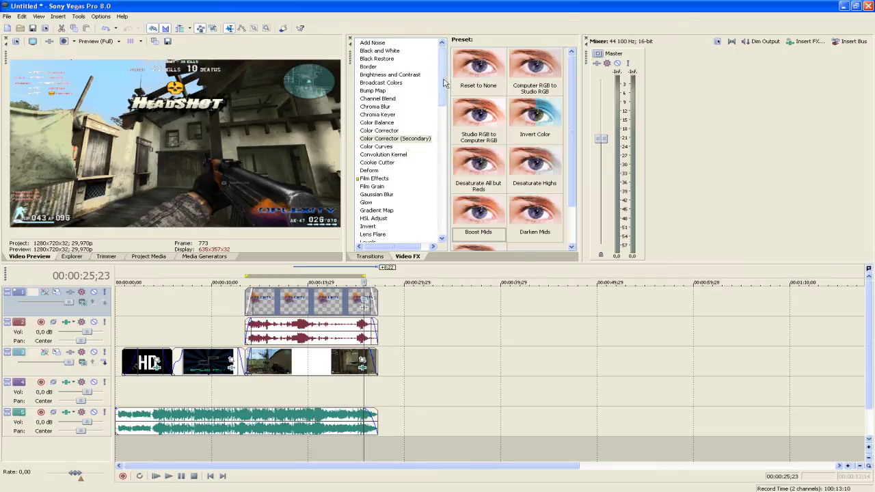
{"action": "mouse_move", "coordinate": [441, 86]}
{"action": "left_mouse_down"}
{"action": "mouse_move", "coordinate": [450, 123]}
{"action": "mouse_move", "coordinate": [445, 73]}
{"action": "left_mouse_up"}
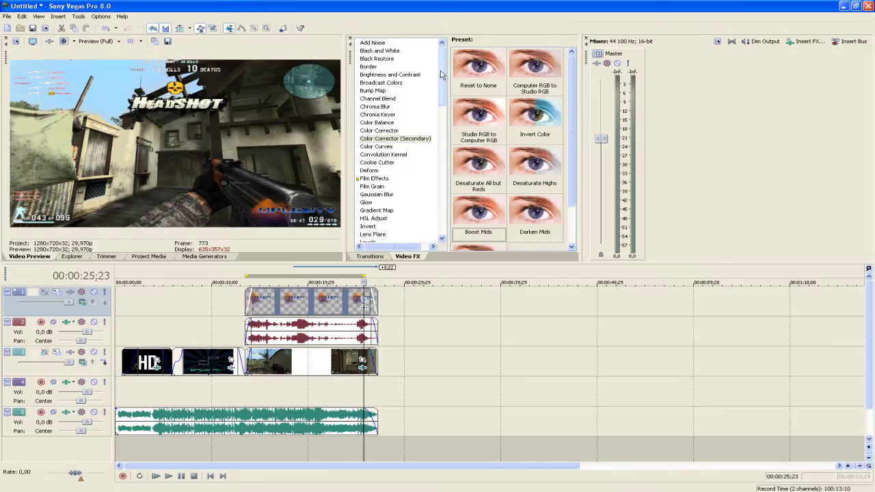
{"action": "mouse_move", "coordinate": [441, 74]}
{"action": "left_mouse_down"}
{"action": "mouse_move", "coordinate": [443, 88]}
{"action": "mouse_move", "coordinate": [448, 65]}
{"action": "left_mouse_up"}
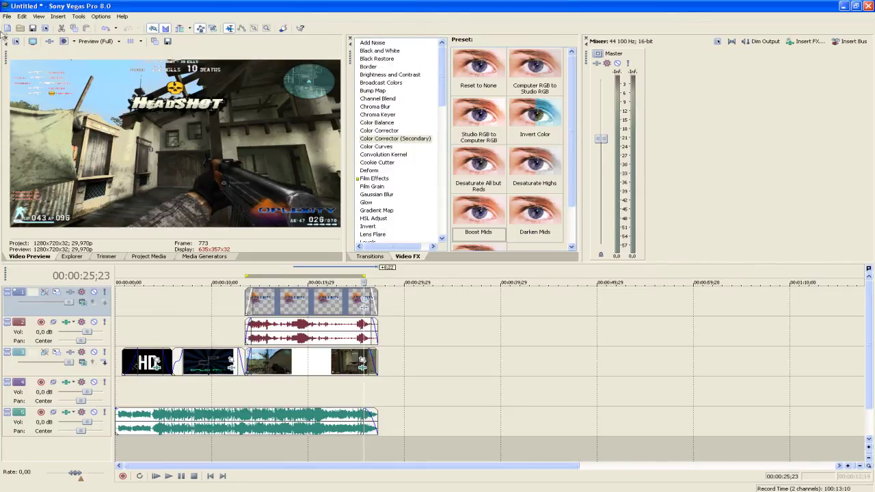
{"action": "left_click", "coordinate": [22, 16]}
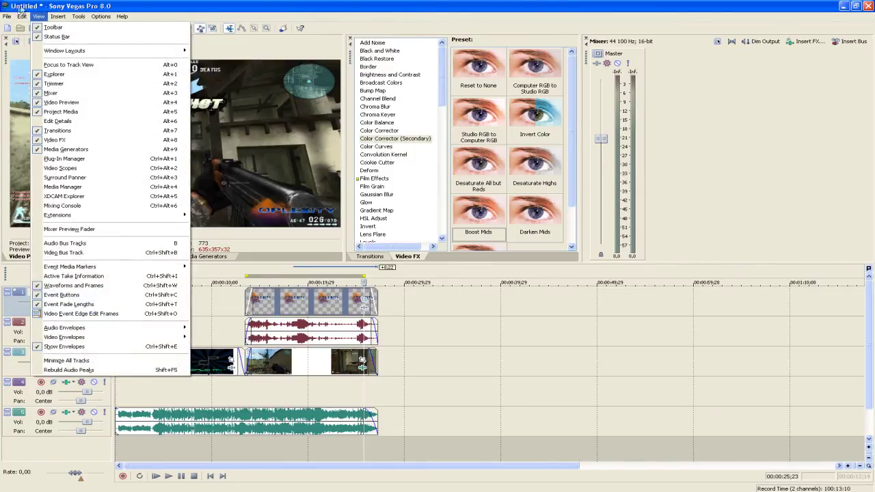